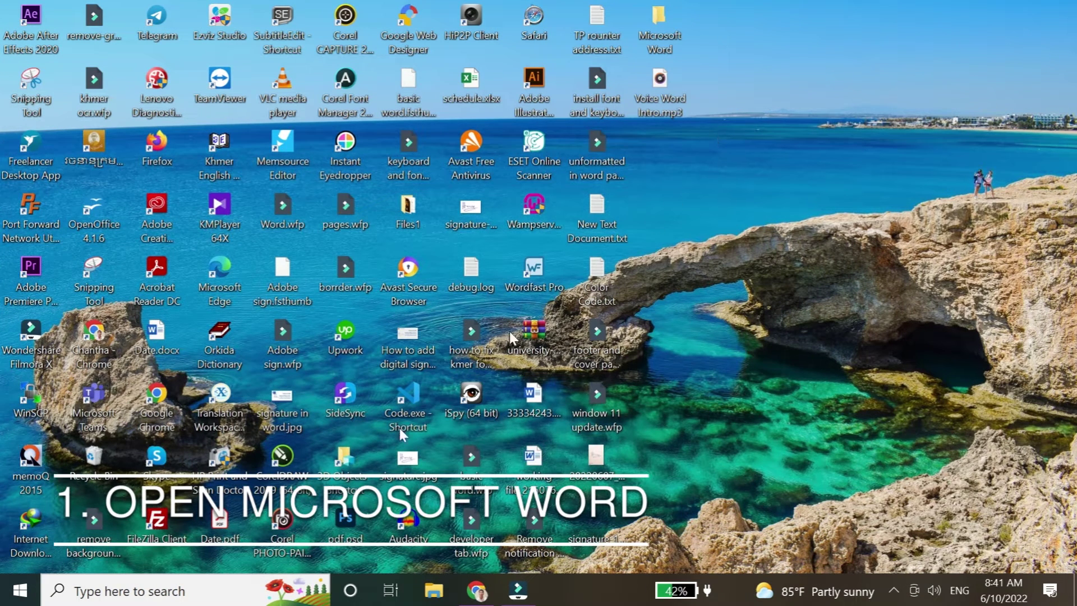
# Search for 'word' in the Windows taskbar search and launch the Word app.
pyautogui.click(130, 592)
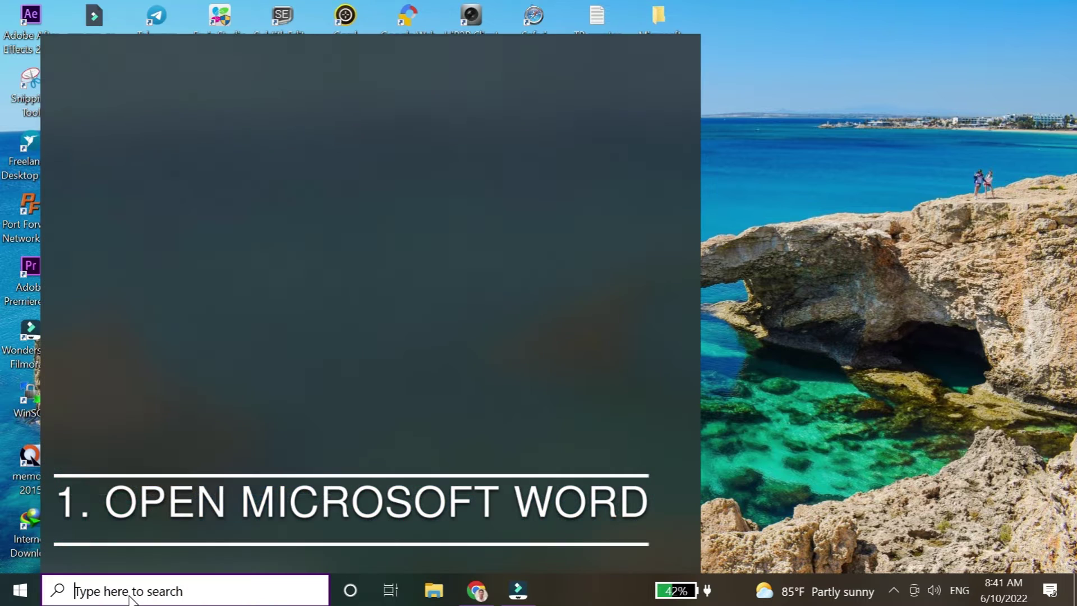
pyautogui.write('w')
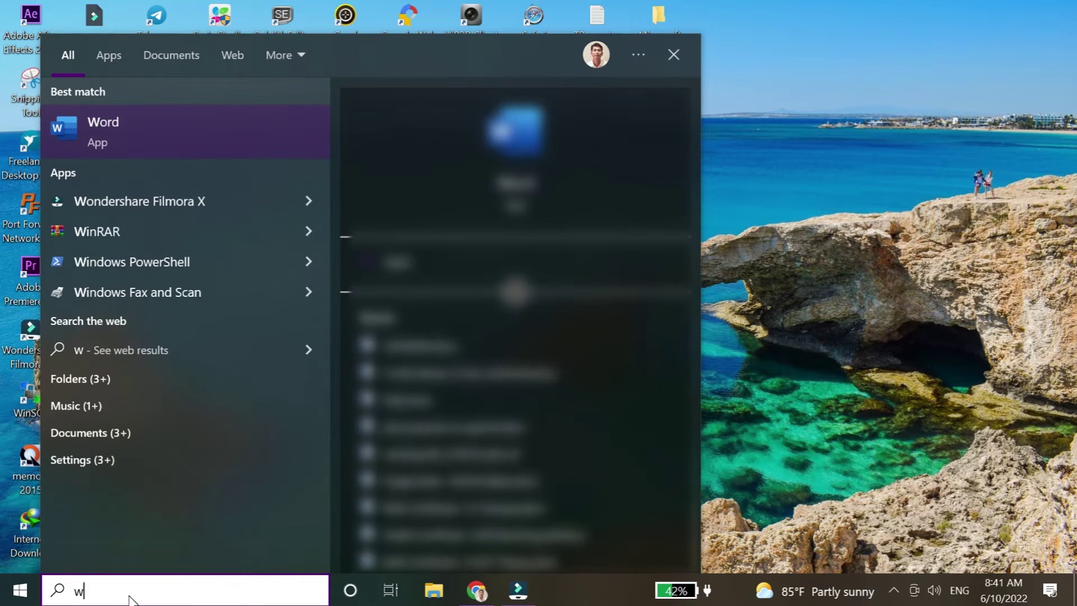
pyautogui.write('ord')
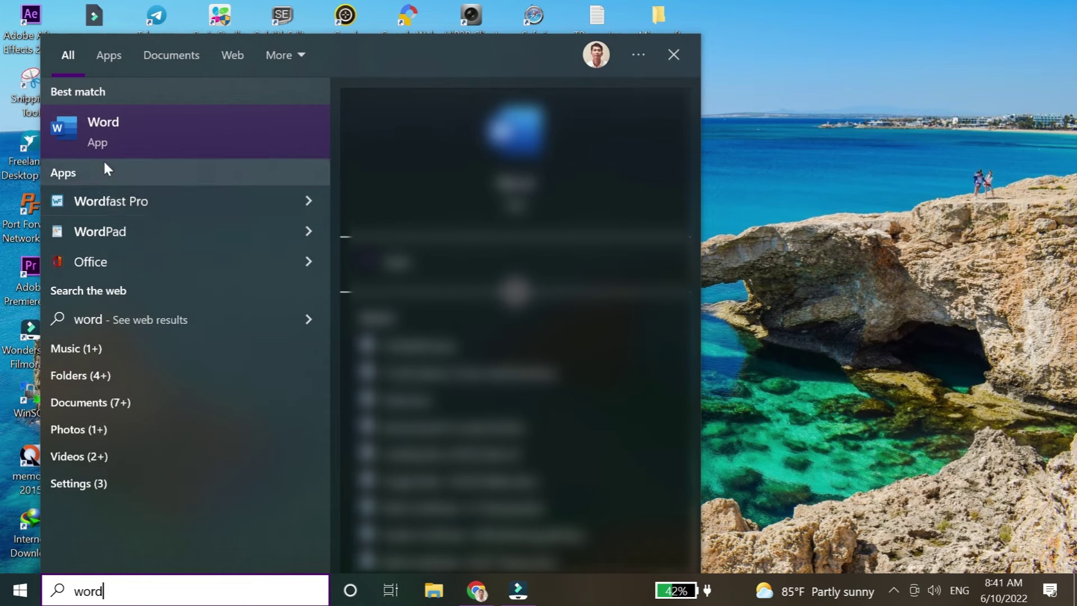
pyautogui.click(83, 138)
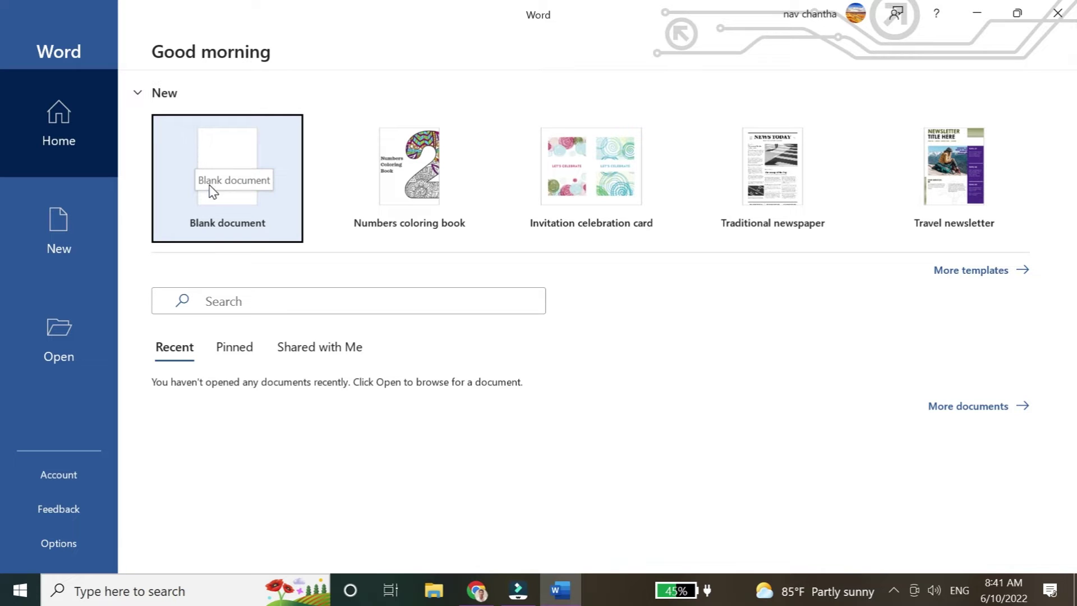
# Create a new Blank document from Word's start screen.
pyautogui.click(208, 160)
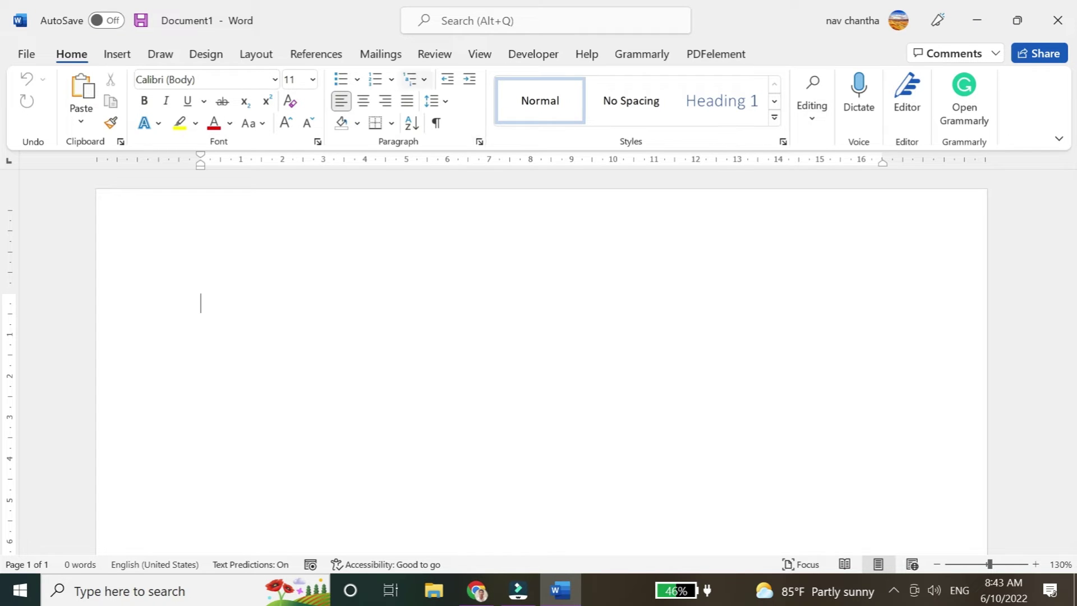
pyautogui.moveTo(539, 370)
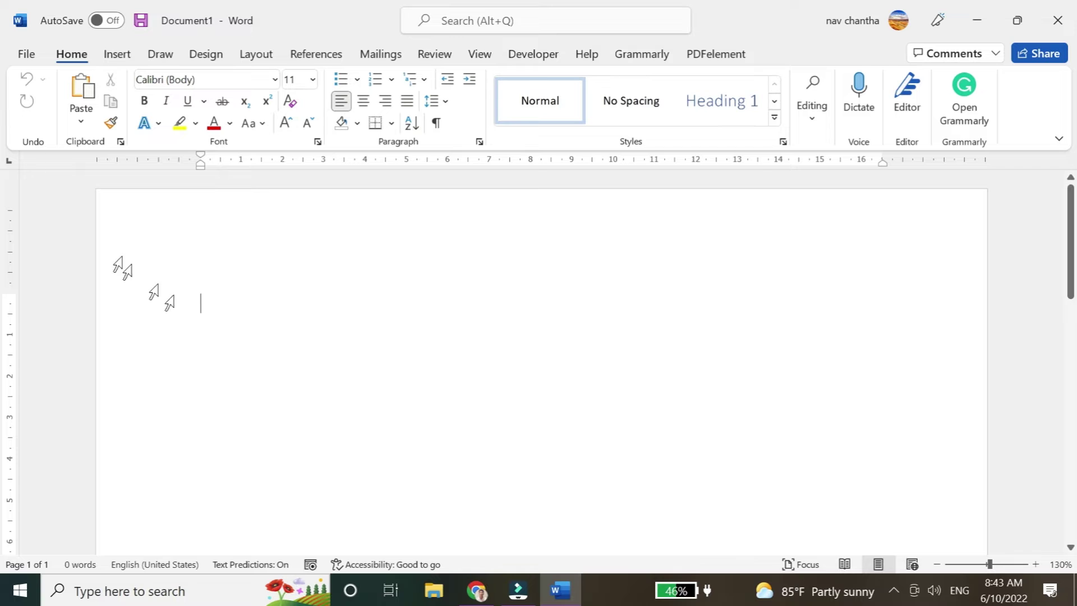
pyautogui.click(205, 303)
pyautogui.click(497, 303)
pyautogui.scroll(-3, 258, 331)
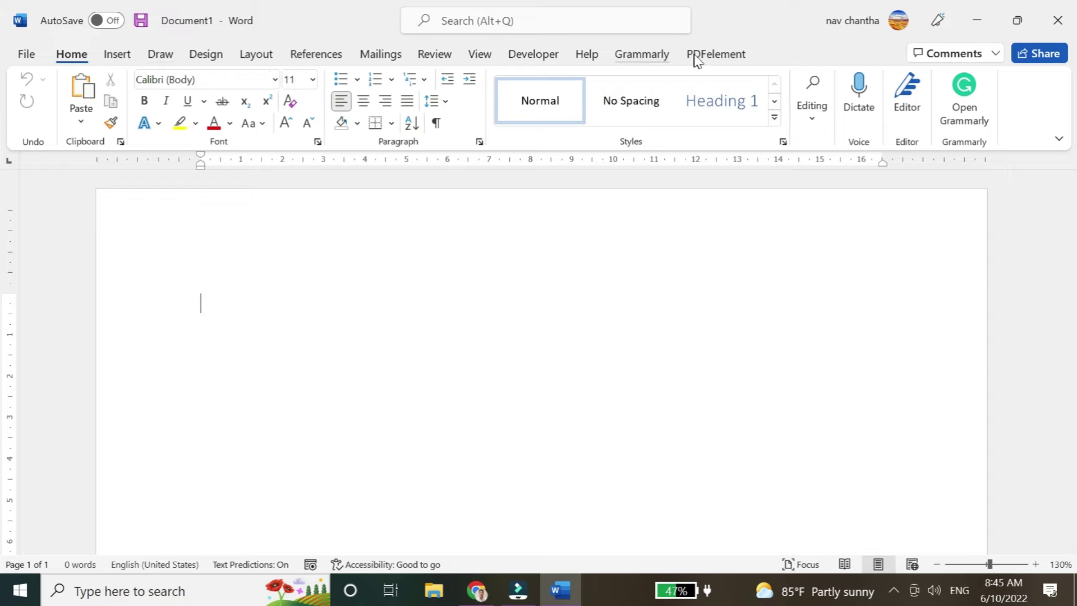
# Show the File backstage's New page with Blank document and online templates.
pyautogui.click(33, 56)
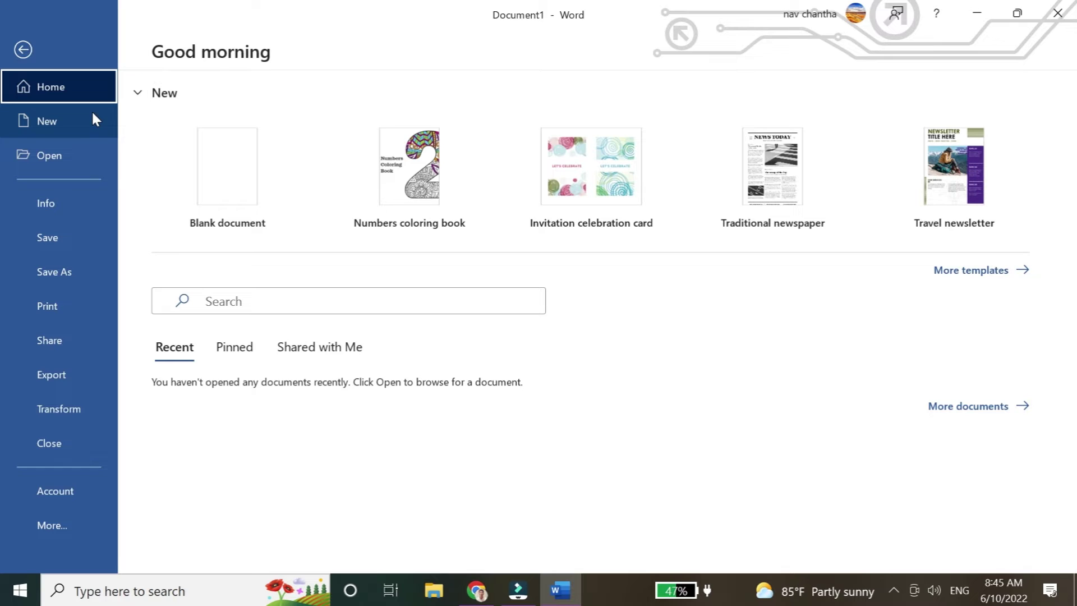
pyautogui.click(56, 125)
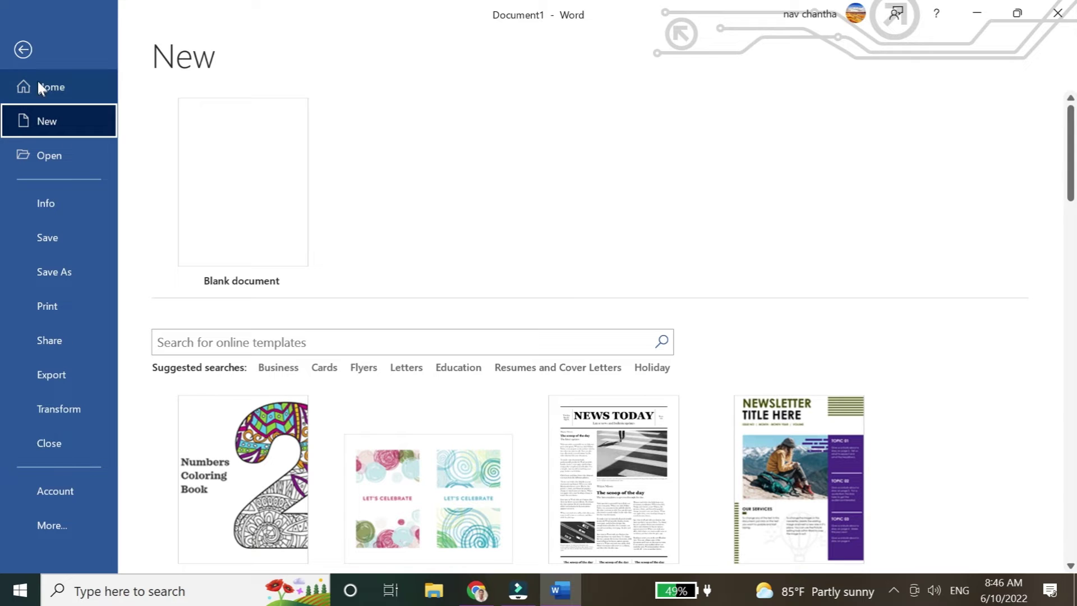
# Leave the backstage and return to the empty Document1.
pyautogui.click(24, 52)
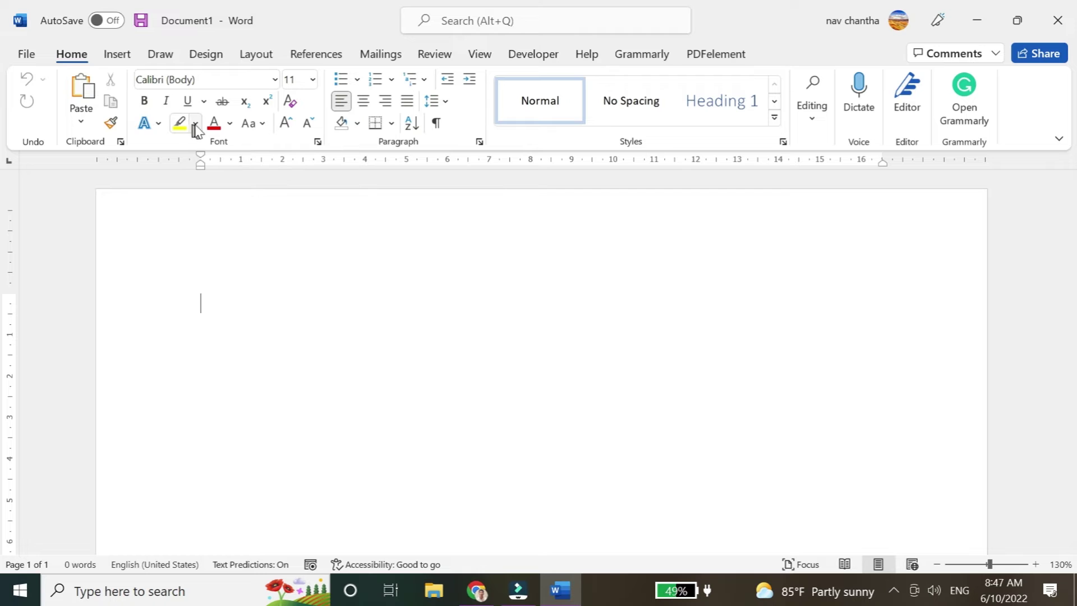
pyautogui.click(229, 126)
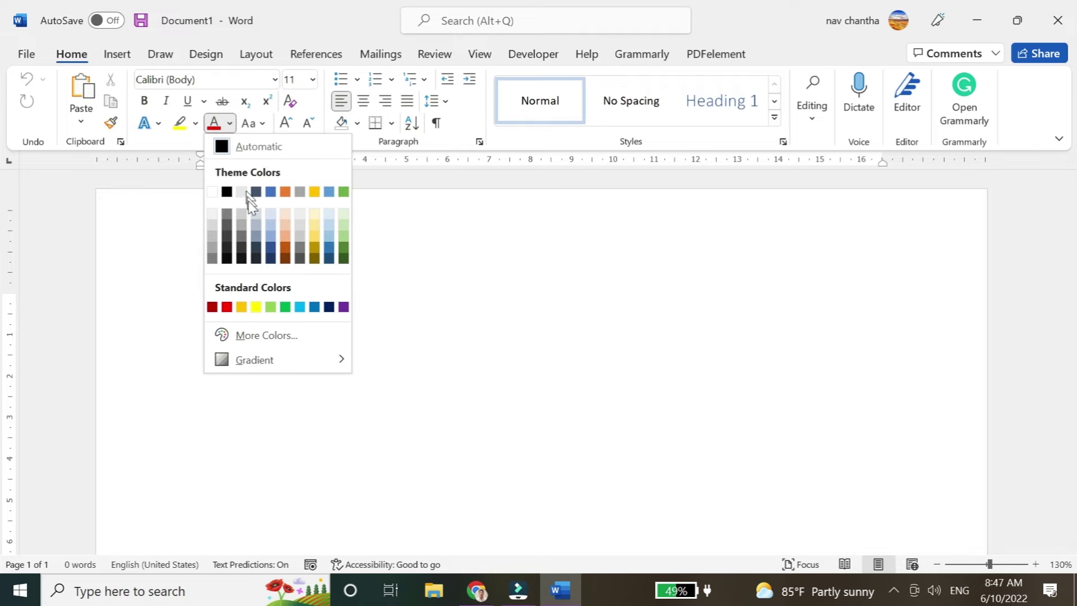
pyautogui.click(263, 123)
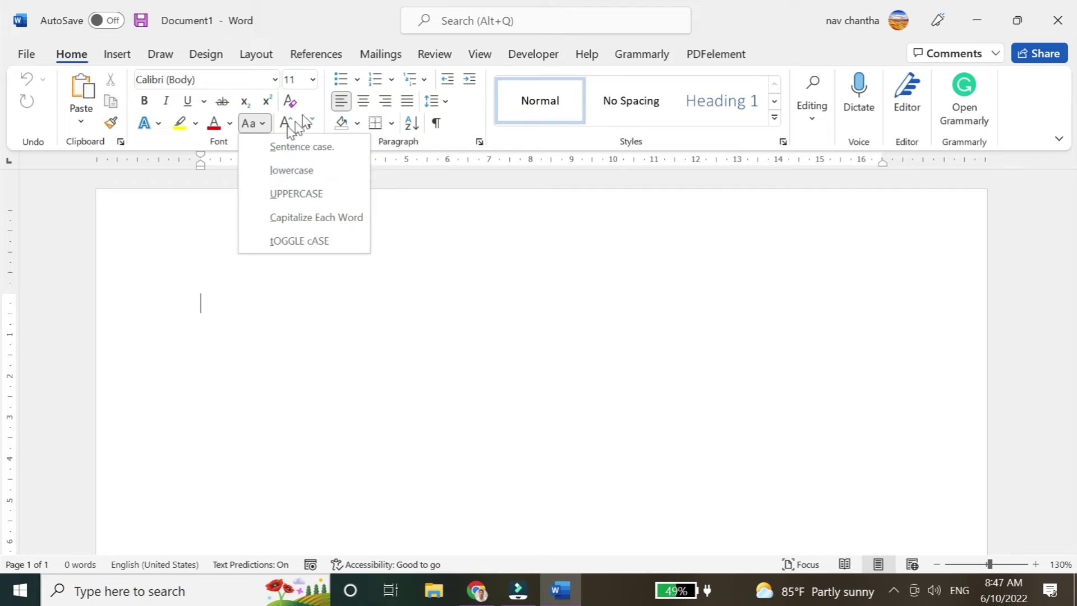
pyautogui.click(178, 148)
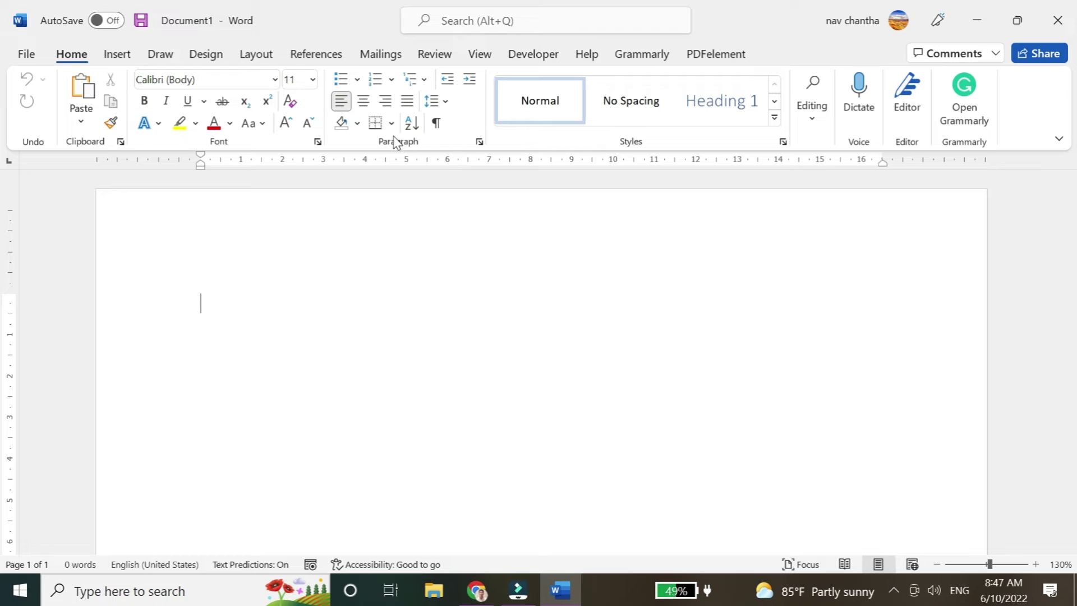
pyautogui.click(358, 82)
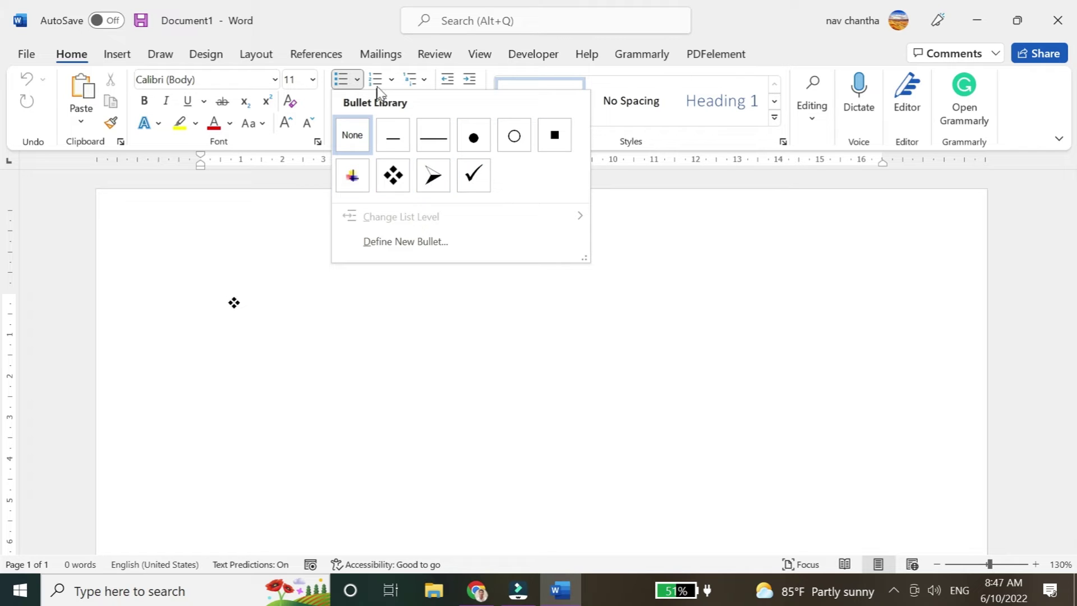
pyautogui.click(389, 75)
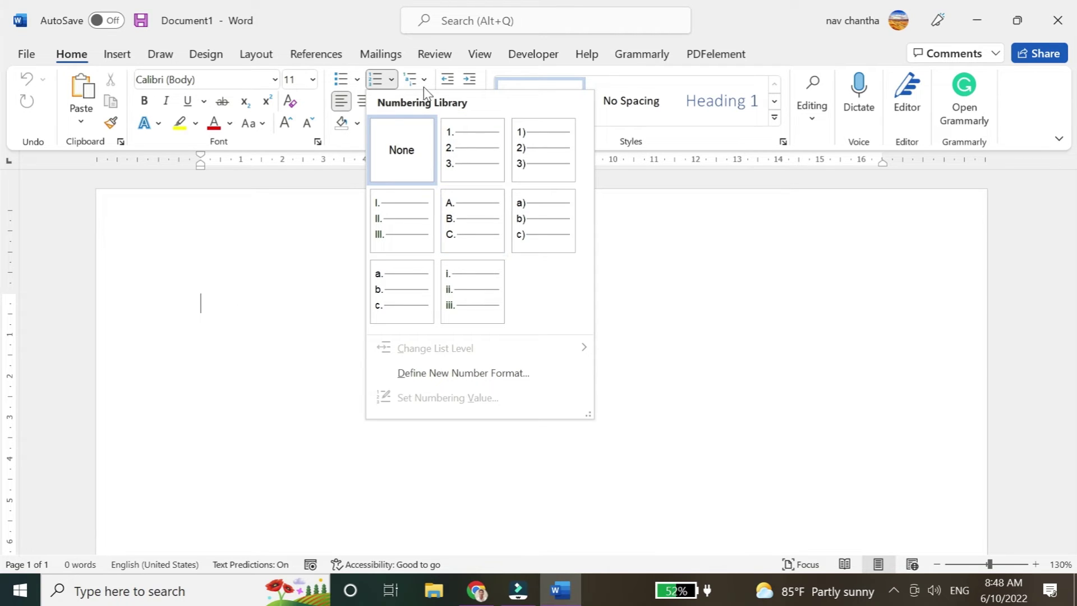
pyautogui.click(474, 88)
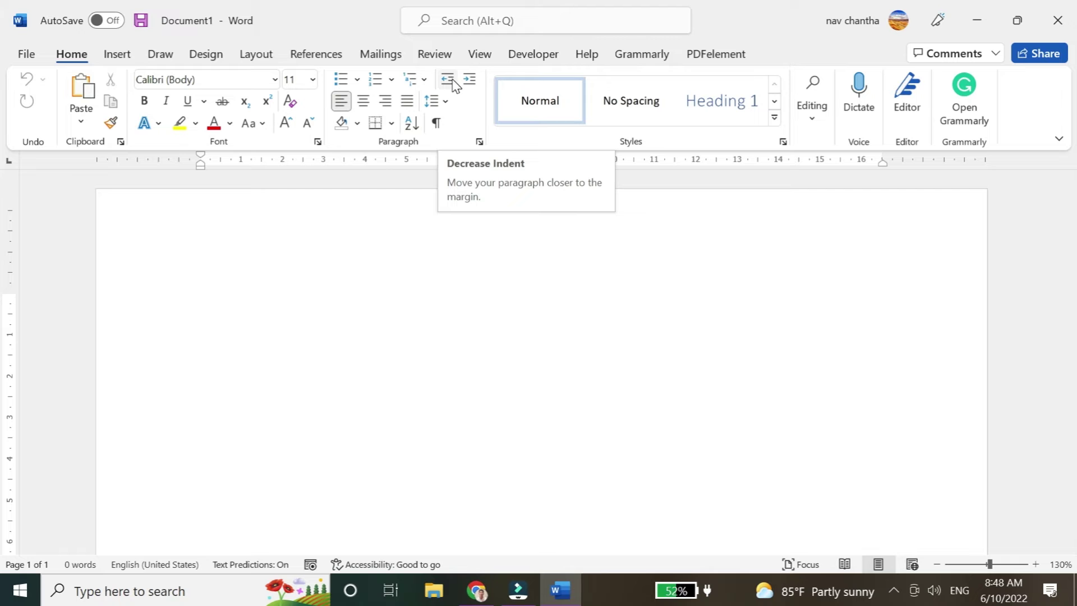
# Indent the paragraph three levels and type 'ss'.
pyautogui.click(466, 84)
pyautogui.doubleClick(465, 84)
pyautogui.write('ss')
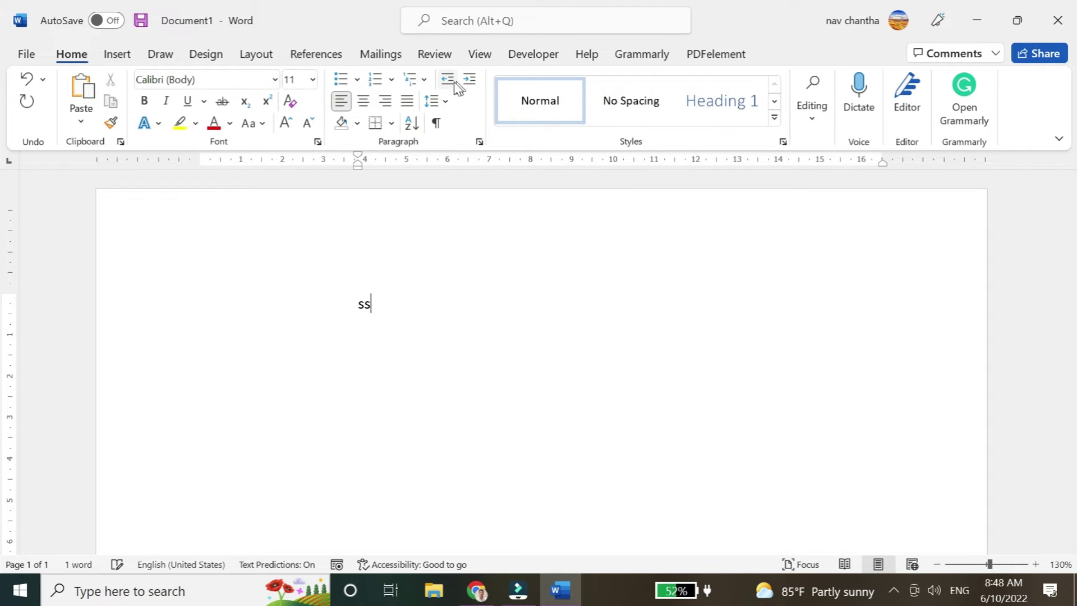
# Return the 'ss' paragraph to the left margin and view the Borders options.
pyautogui.click(448, 81)
pyautogui.click(448, 80)
pyautogui.click(448, 81)
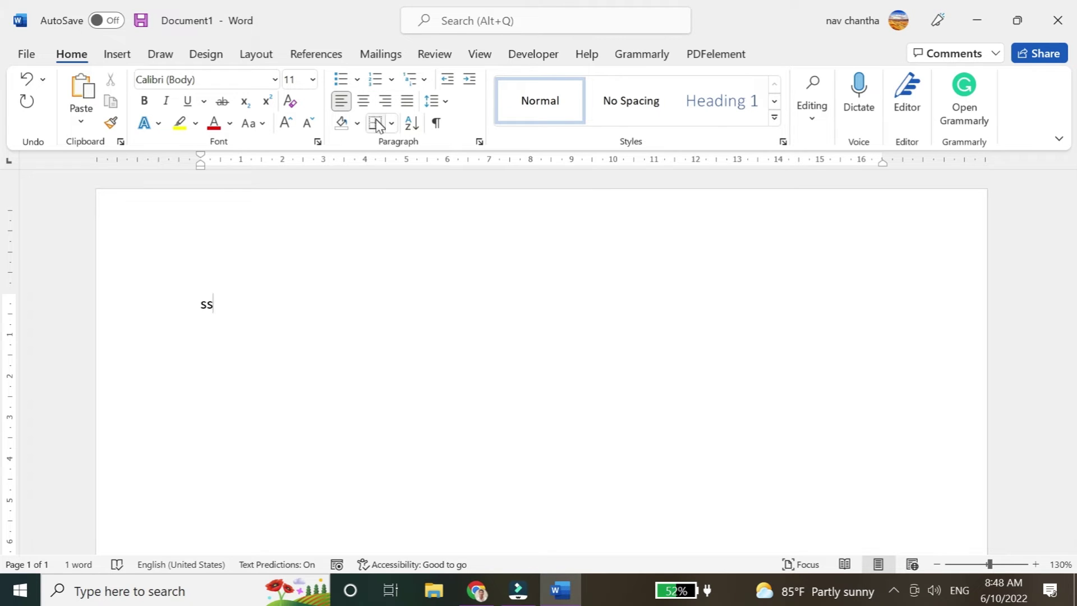
pyautogui.click(391, 123)
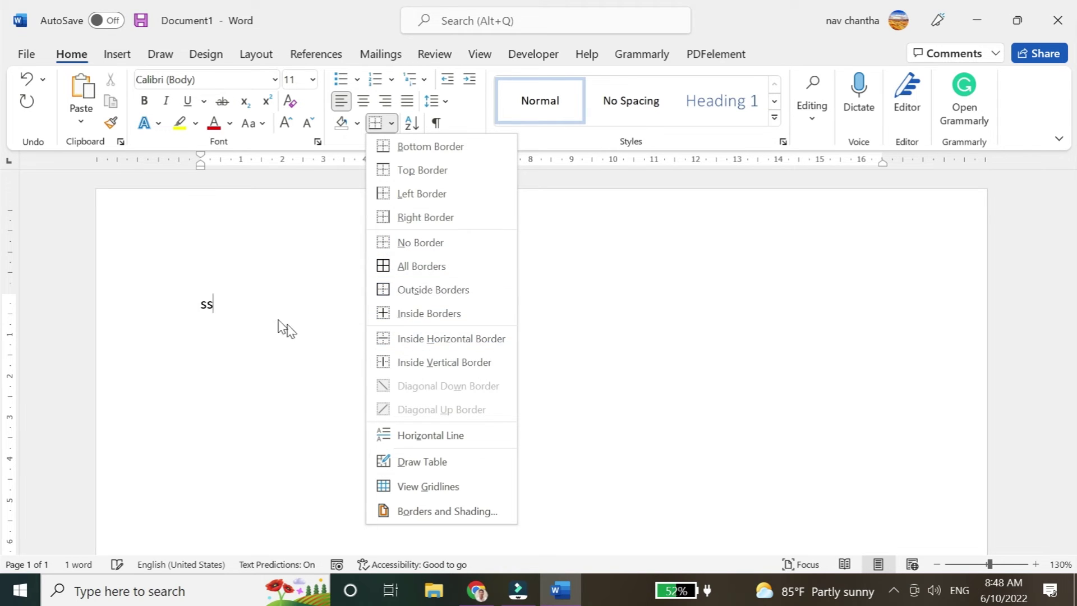
# Dismiss the Borders menu without applying a border and show the Insert tab tools.
pyautogui.click(261, 310)
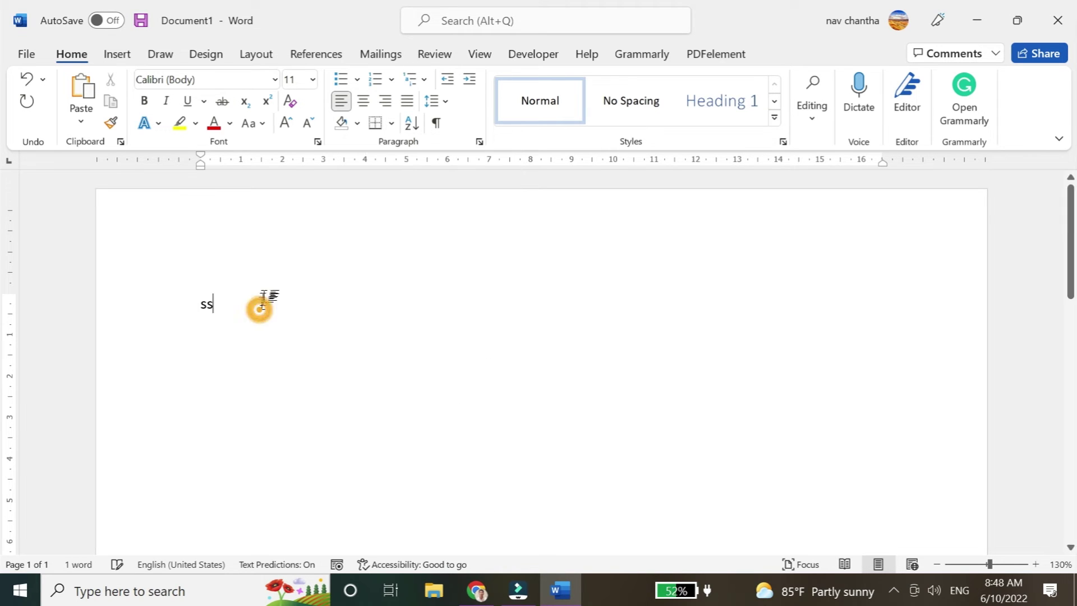
pyautogui.click(122, 63)
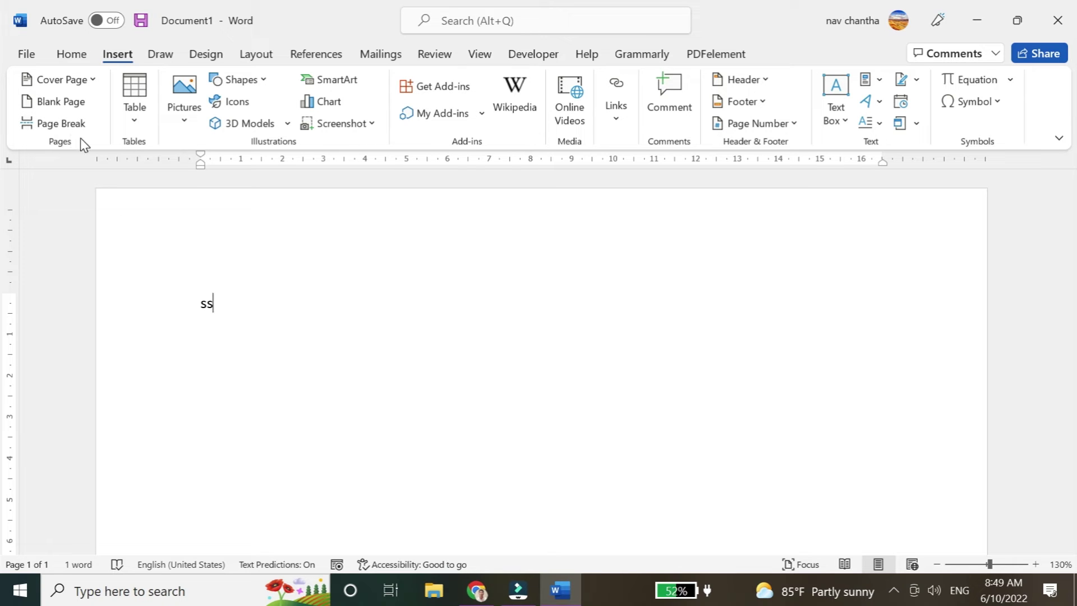
# Insert an empty 6x6 table below the 'ss' text.
pyautogui.click(143, 126)
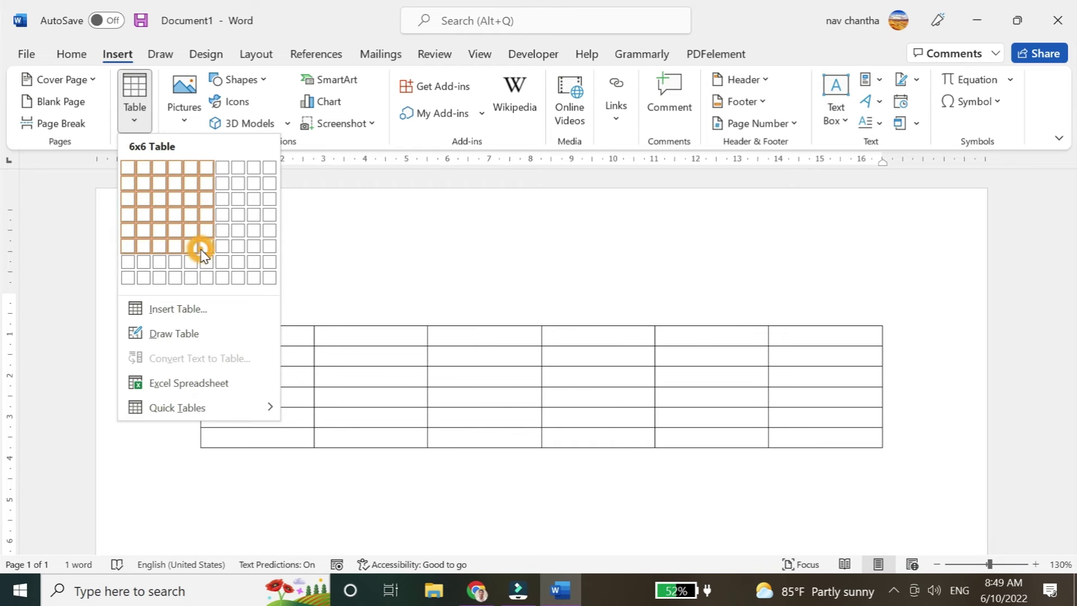
pyautogui.click(202, 251)
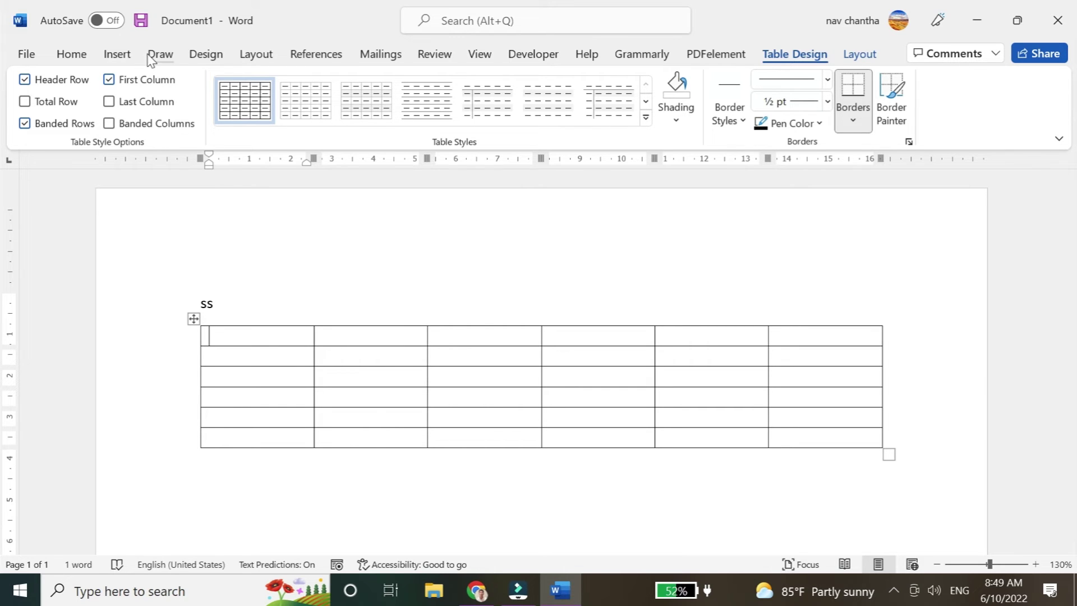
pyautogui.click(116, 52)
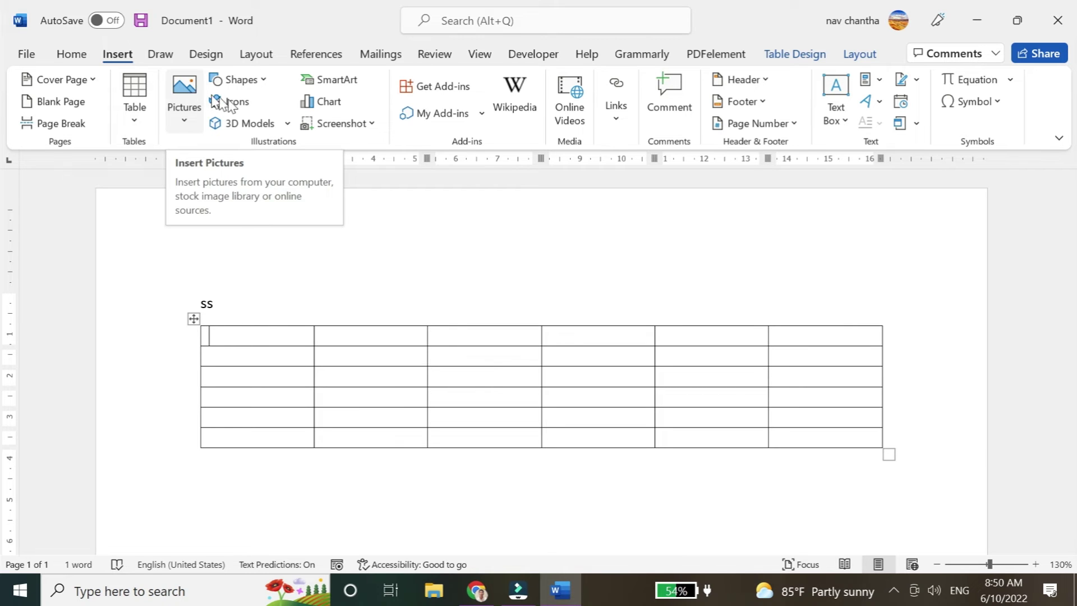
# Draw a black pen ink scribble above 'ss' and the table, then close Help.
pyautogui.click(169, 56)
pyautogui.click(157, 104)
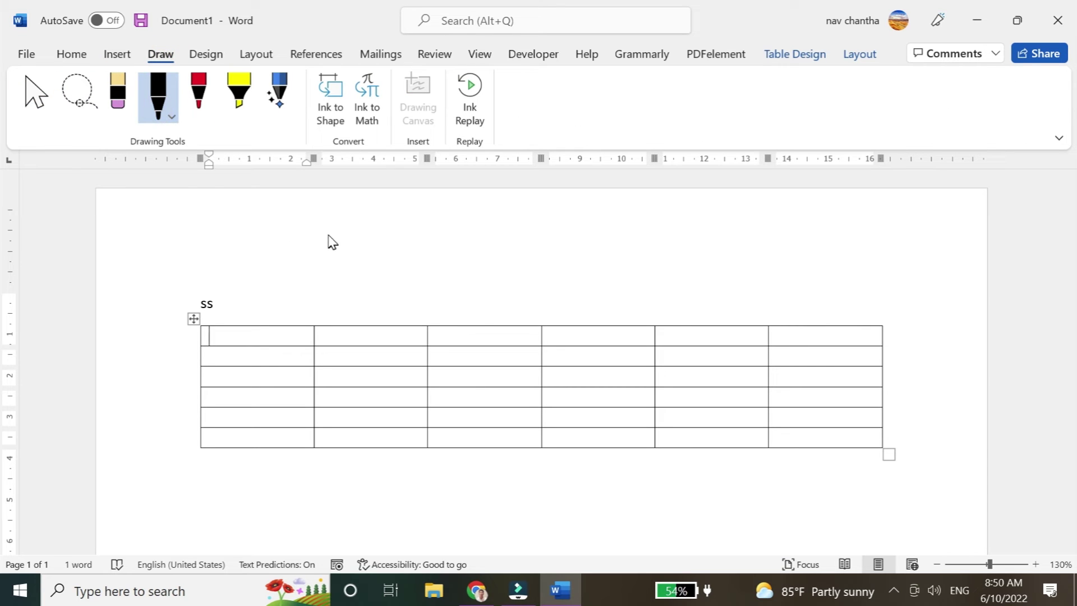
pyautogui.moveTo(313, 226)
pyautogui.mouseDown()
pyautogui.moveTo(343, 237)
pyautogui.moveTo(255, 233)
pyautogui.moveTo(285, 221)
pyautogui.mouseUp()
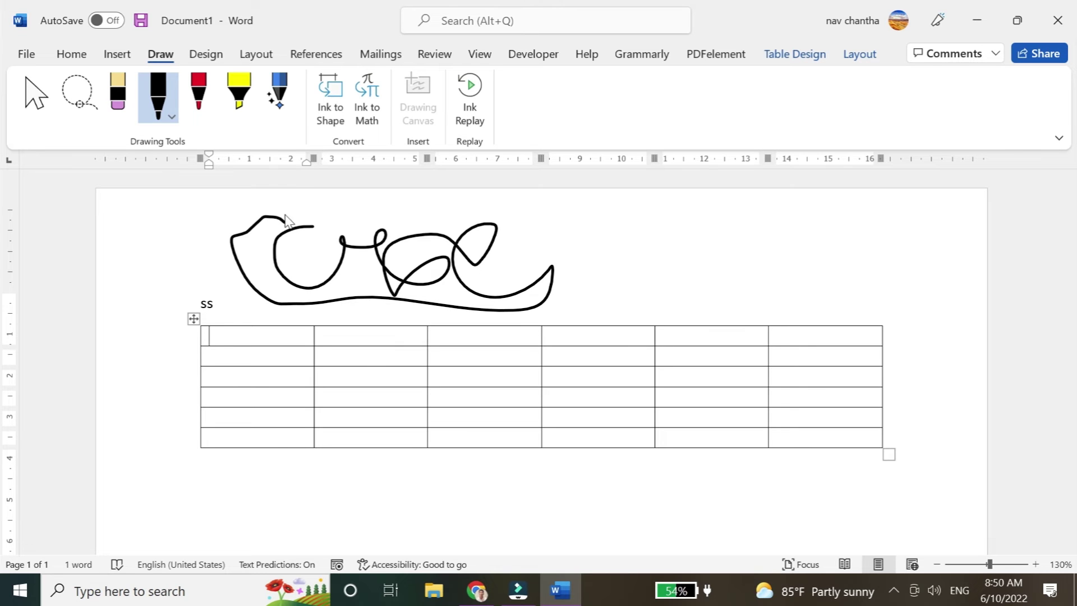
pyautogui.click(278, 92)
pyautogui.press('F1')
pyautogui.moveTo(575, 235); pyautogui.dragTo(514, 307)
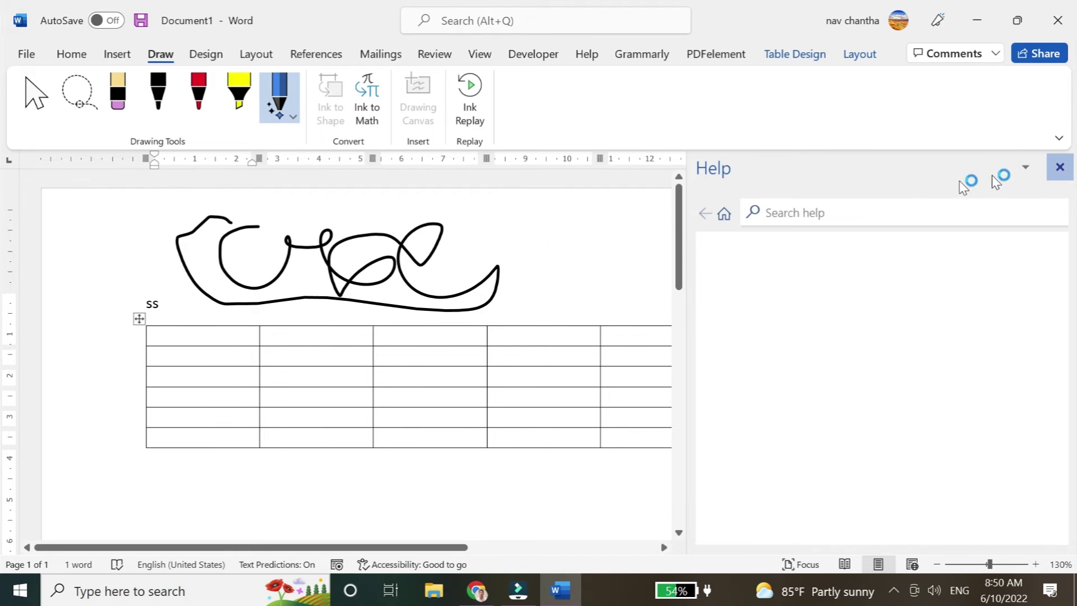
pyautogui.click(1060, 168)
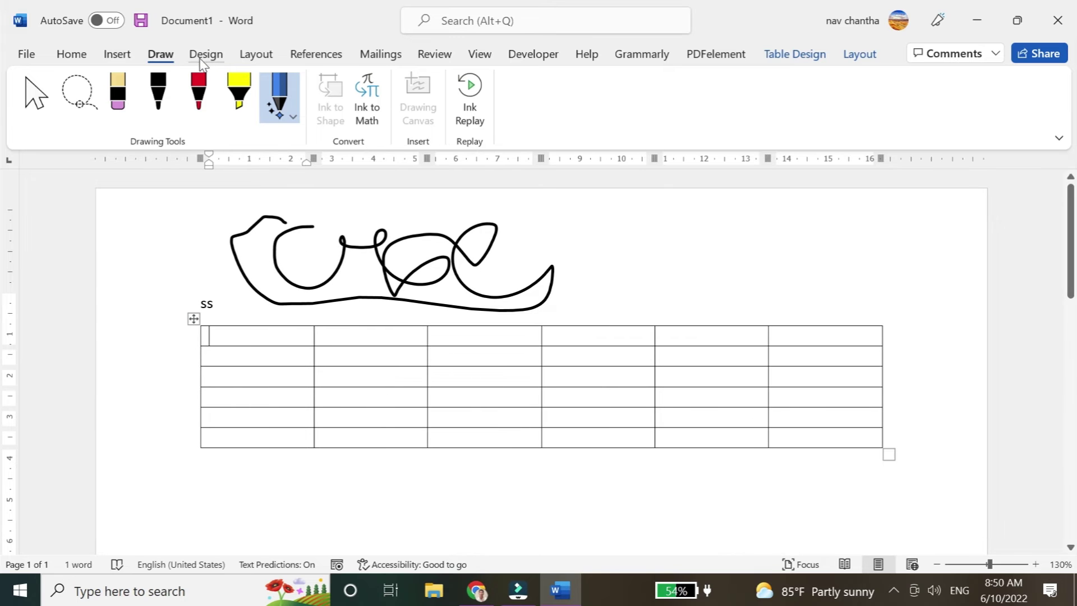
# Place the cursor after 'ss' and browse Design Themes and Fonts, keeping the Office defaults.
pyautogui.click(204, 54)
pyautogui.click(551, 245)
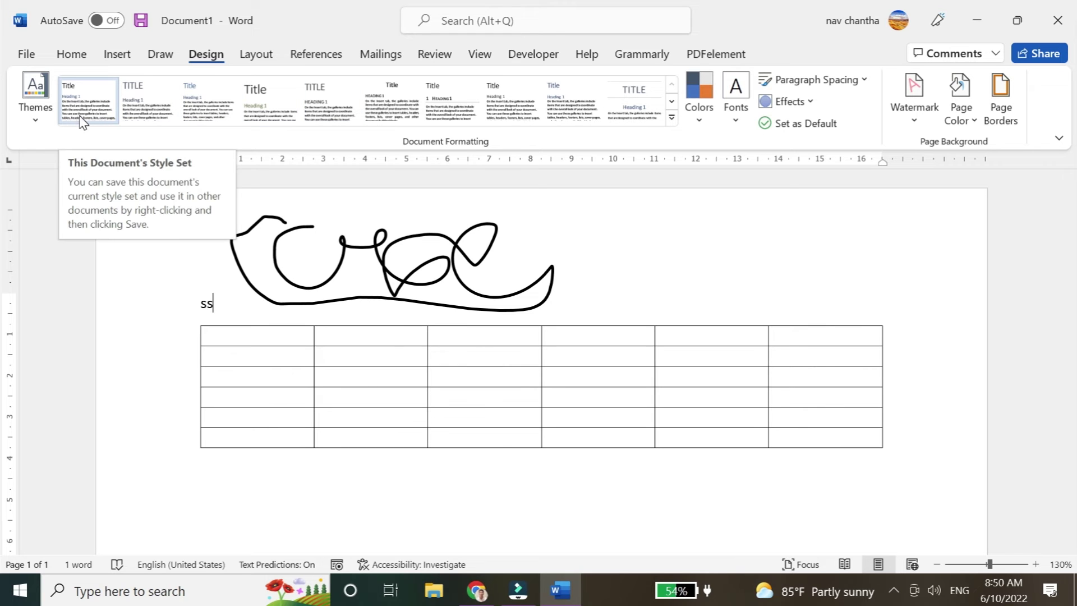
pyautogui.click(35, 106)
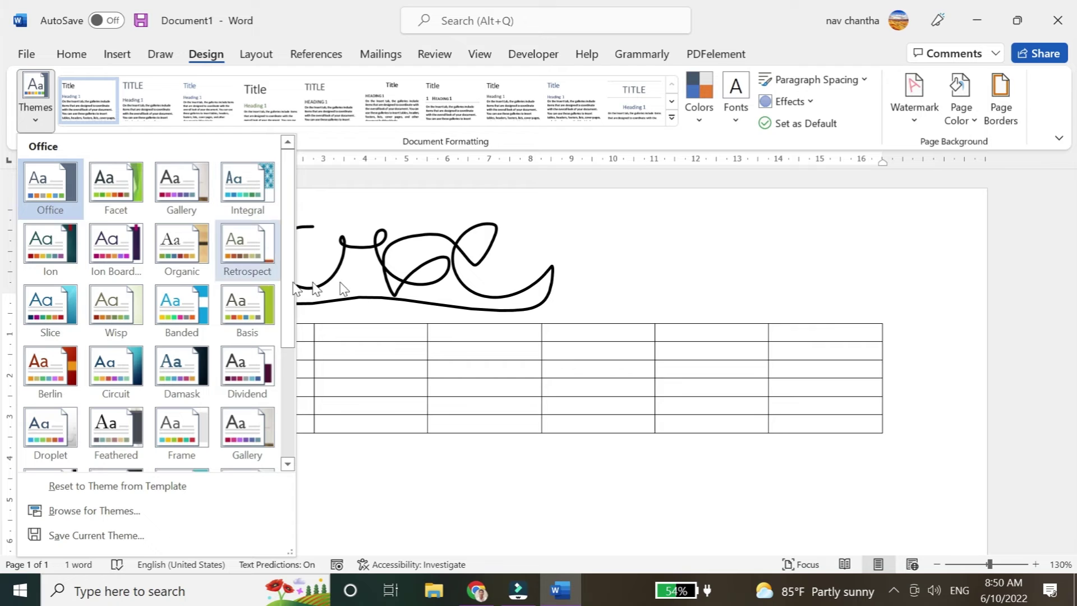
pyautogui.click(732, 124)
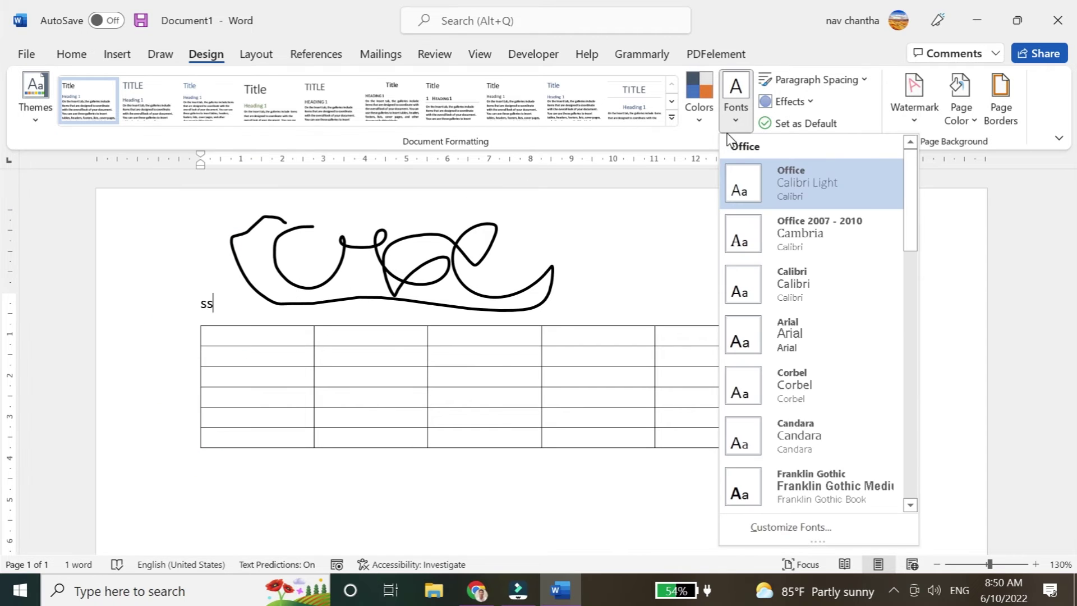
pyautogui.click(928, 115)
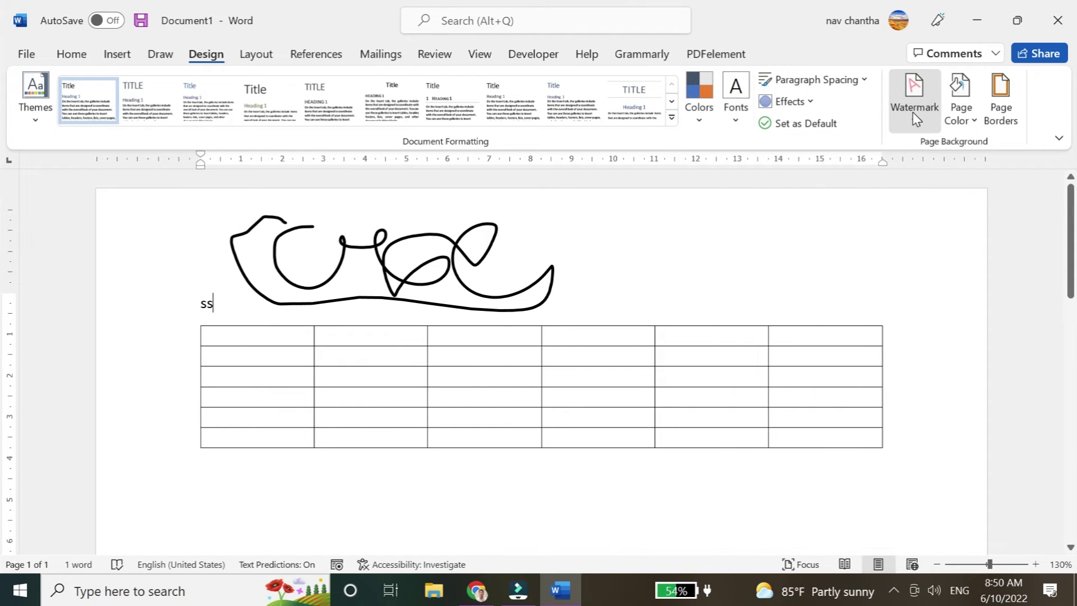
# Apply the CONFIDENTIAL 1 diagonal watermark and scroll the page to check it.
pyautogui.click(913, 112)
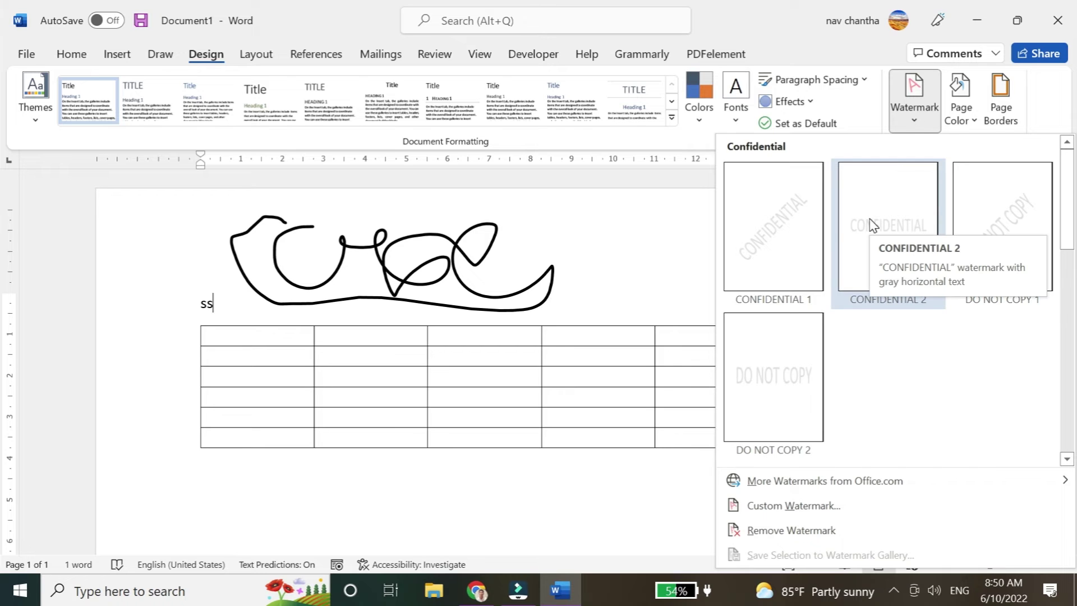
pyautogui.click(782, 228)
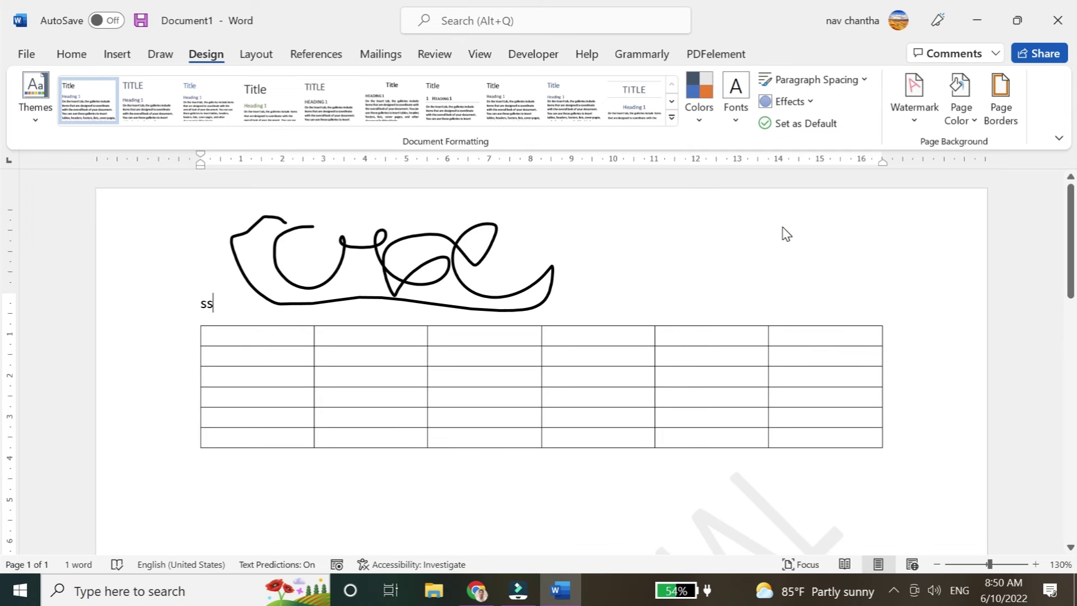
pyautogui.scroll(-4, 786, 234)
pyautogui.scroll(-3, 498, 315)
pyautogui.scroll(-2, 498, 315)
pyautogui.scroll(-3, 497, 315)
pyautogui.scroll(3, 814, 180)
pyautogui.scroll(3, 813, 181)
pyautogui.scroll(3, 813, 181)
pyautogui.scroll(3, 813, 181)
pyautogui.scroll(-3, 770, 296)
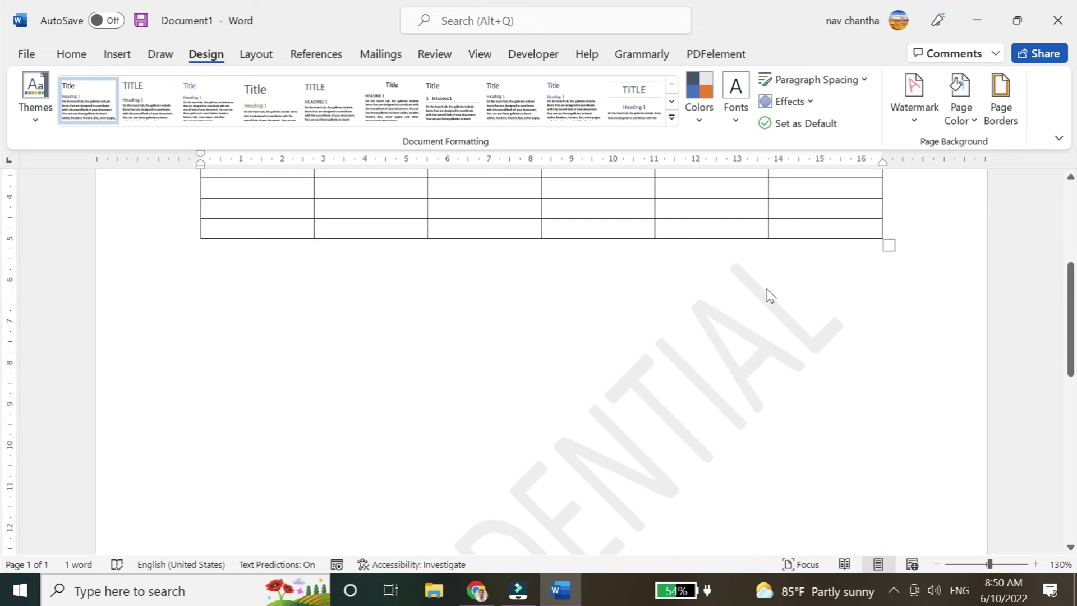
pyautogui.scroll(-3, 770, 295)
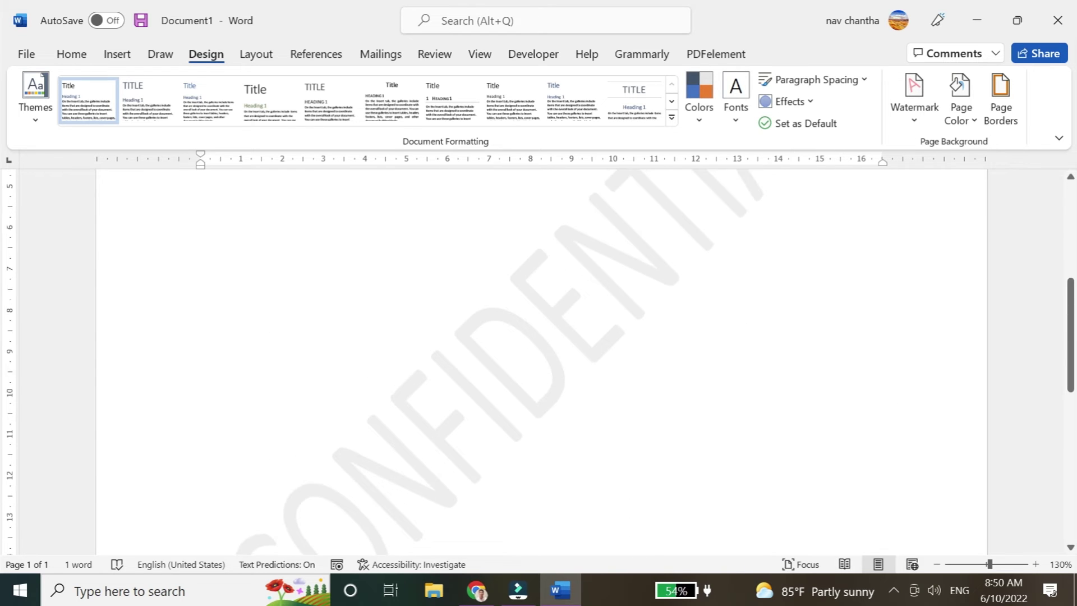
pyautogui.scroll(3, 542, 359)
pyautogui.scroll(3, 541, 359)
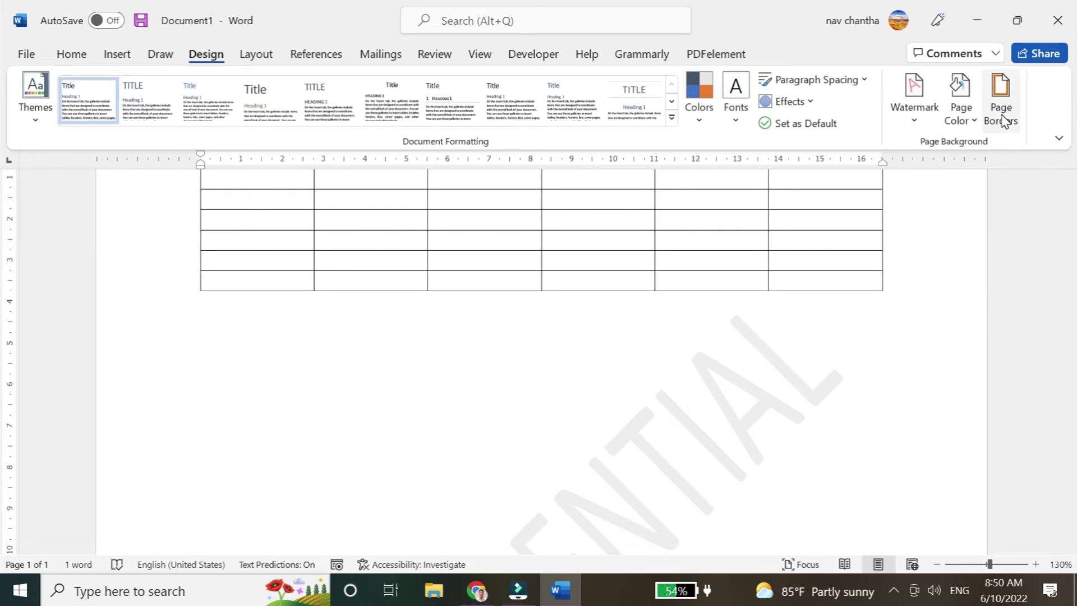
pyautogui.click(1002, 118)
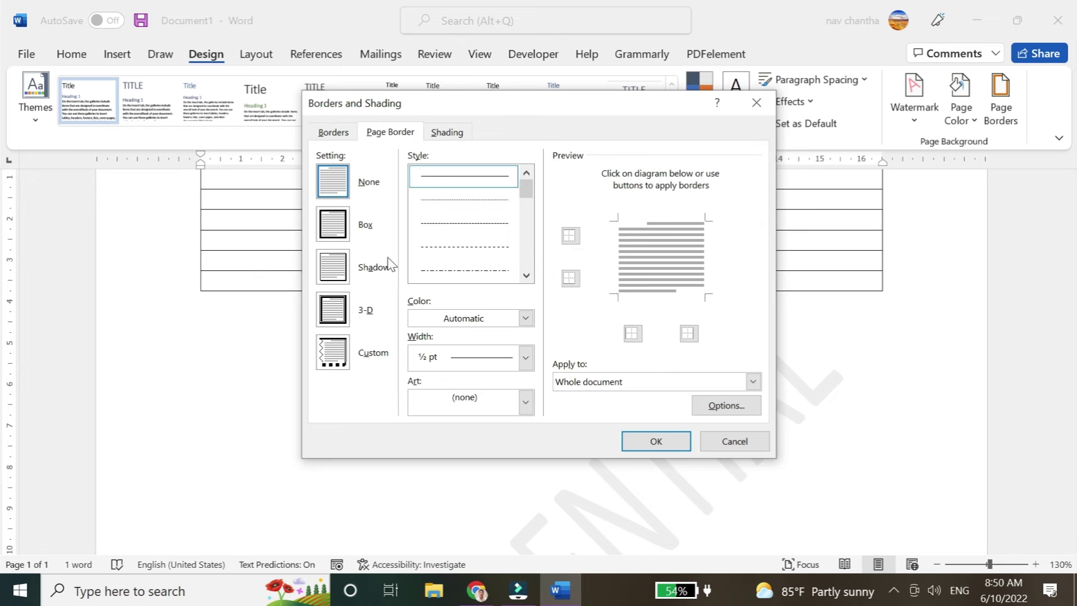
pyautogui.click(501, 401)
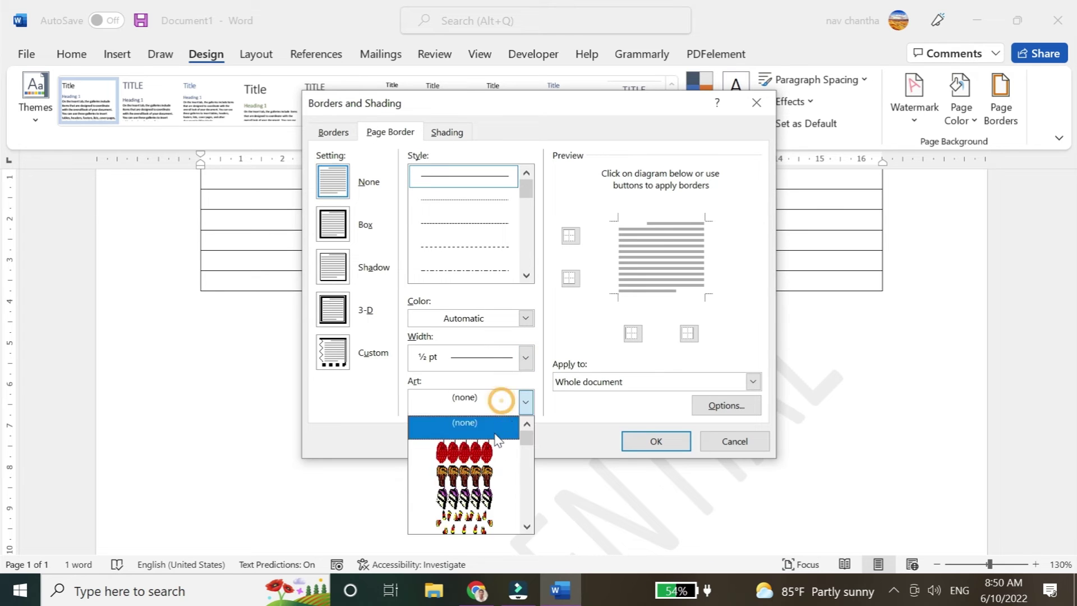
pyautogui.click(464, 474)
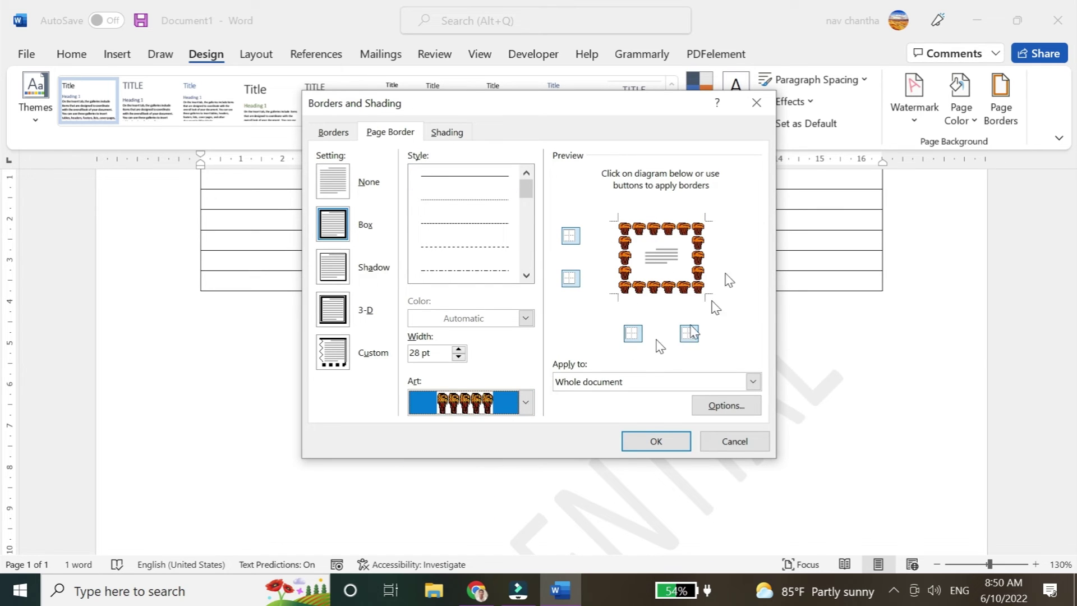
pyautogui.click(735, 442)
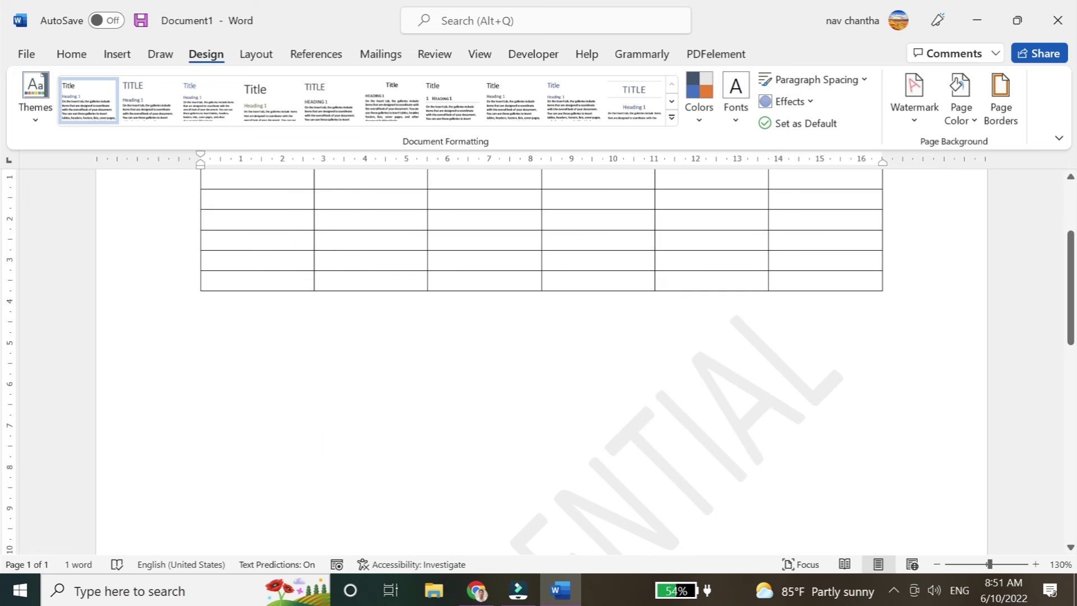
# On the Layout tab, preview the Margins and Orientation presets, leaving both unchanged.
pyautogui.click(256, 55)
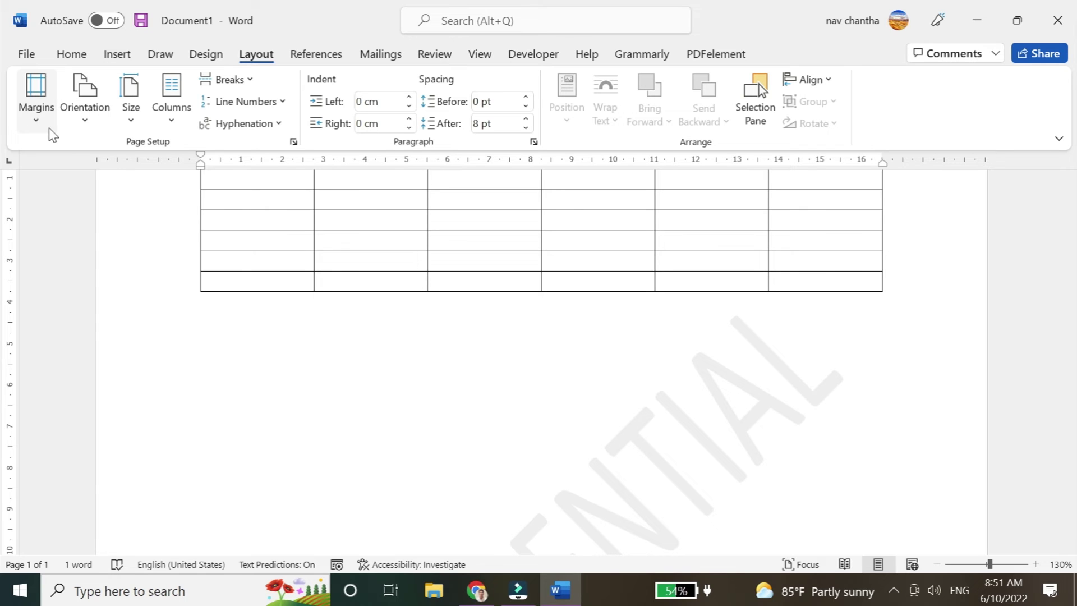
pyautogui.click(36, 112)
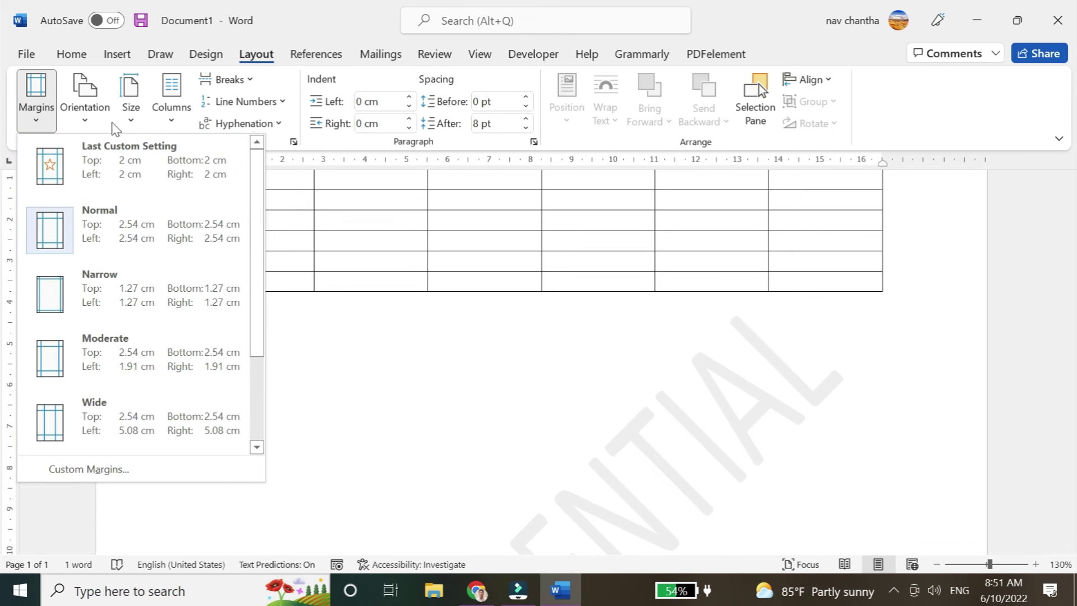
pyautogui.click(354, 318)
pyautogui.click(88, 123)
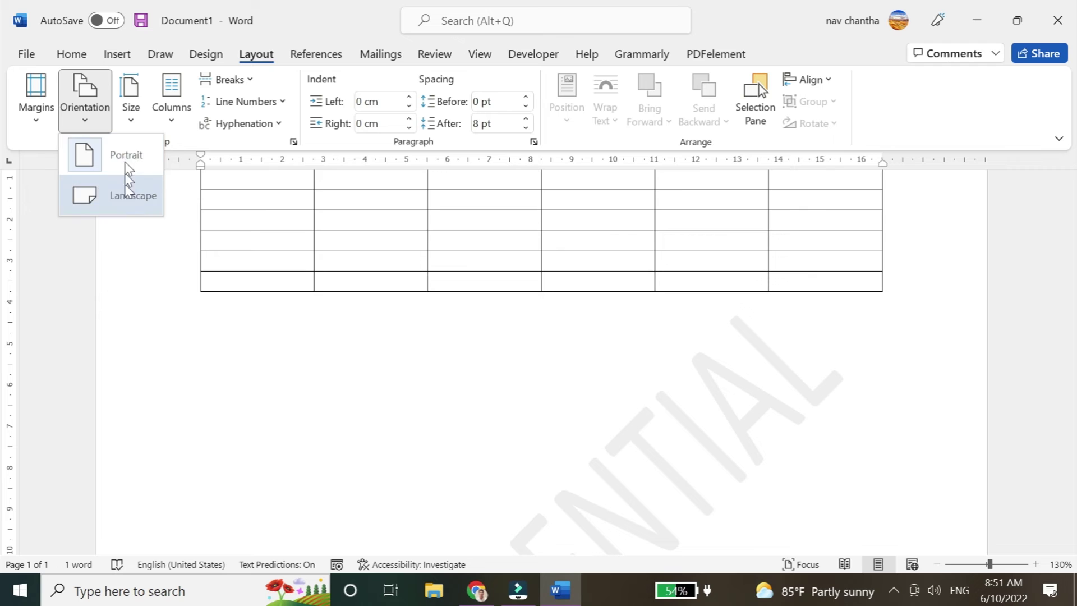
pyautogui.click(179, 297)
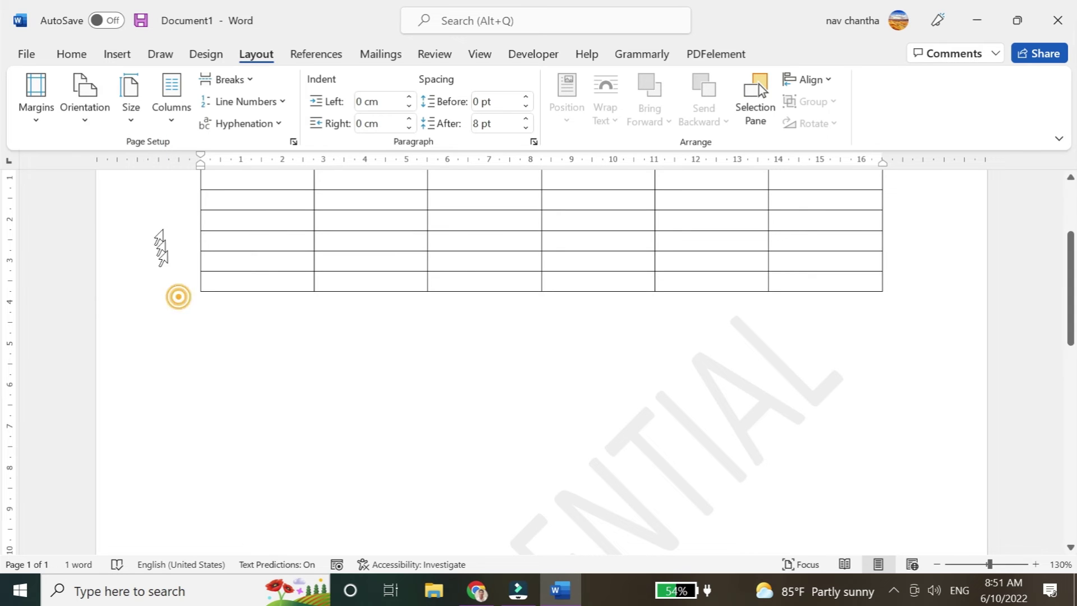
# Set the paper size to A4.
pyautogui.click(143, 129)
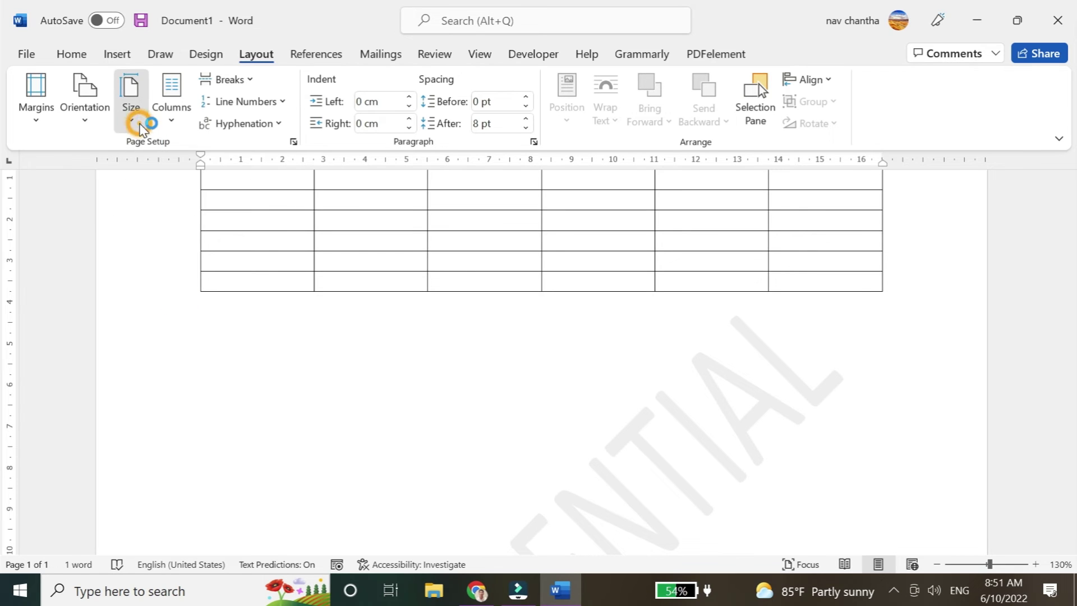
pyautogui.click(181, 253)
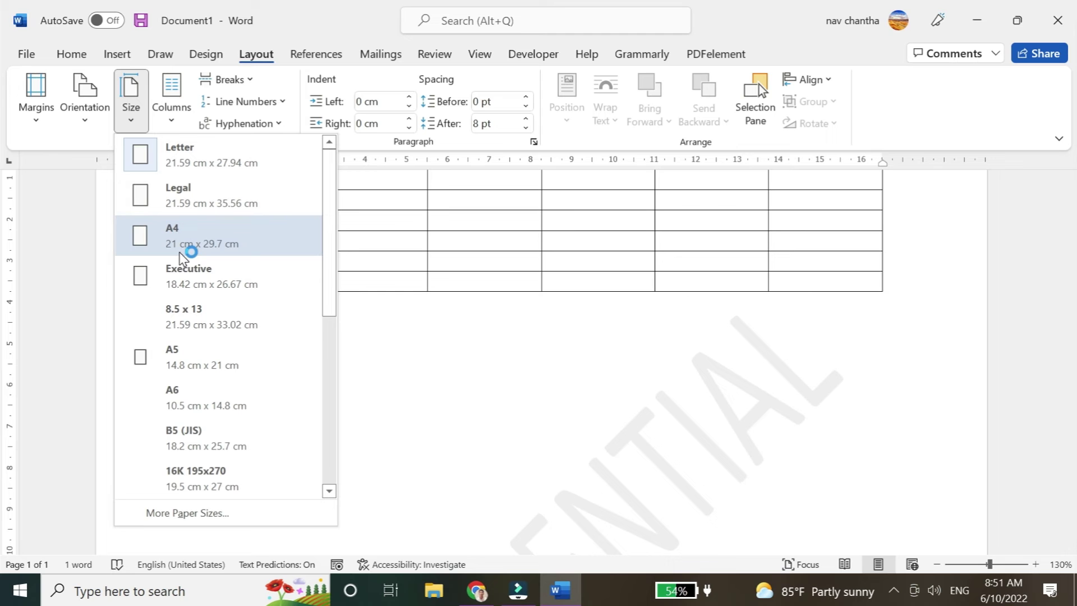
pyautogui.click(137, 125)
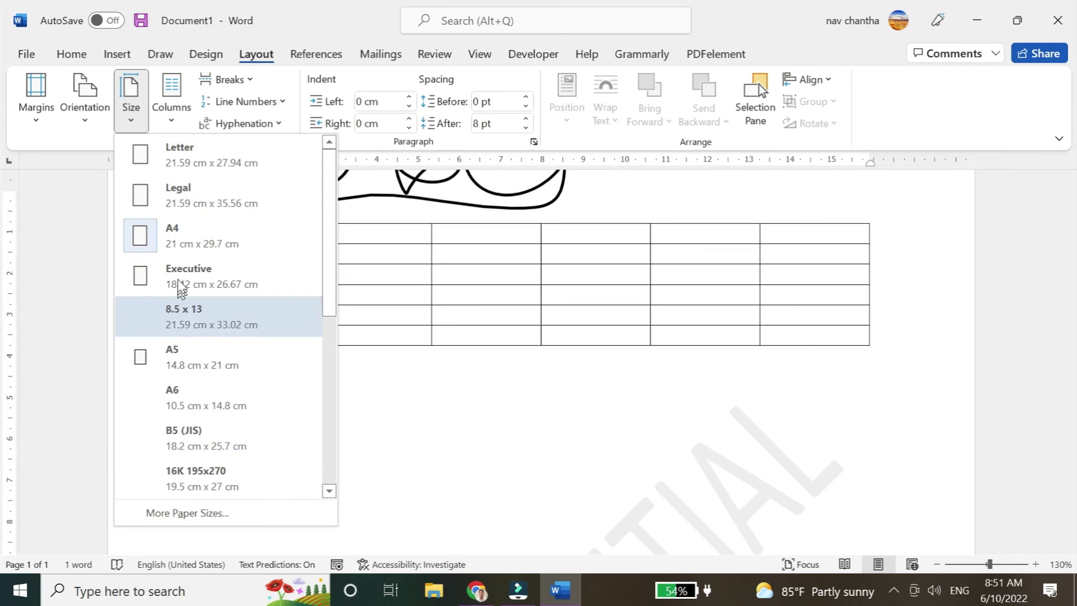
pyautogui.scroll(-1, 191, 314)
pyautogui.scroll(-2, 193, 311)
pyautogui.scroll(3, 194, 312)
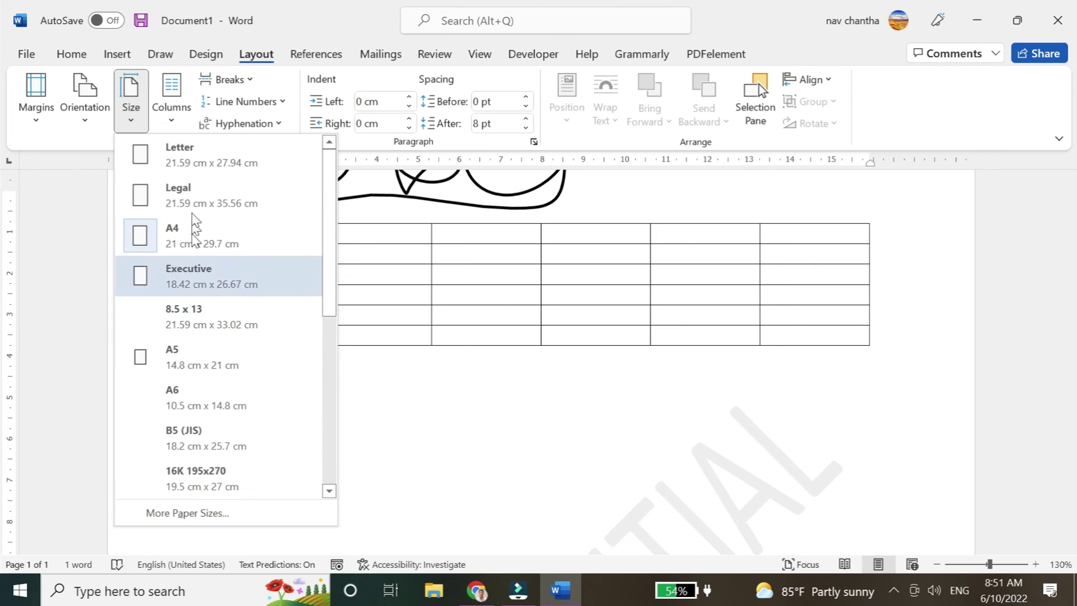
pyautogui.click(470, 321)
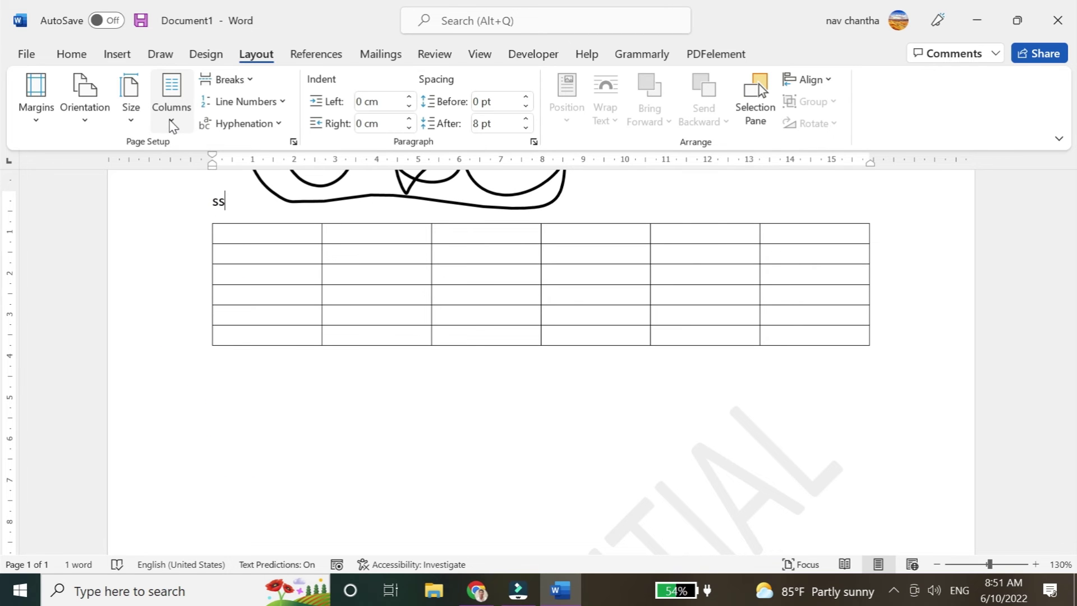
# Lay the document out in two columns and place the cursor in the table.
pyautogui.click(171, 122)
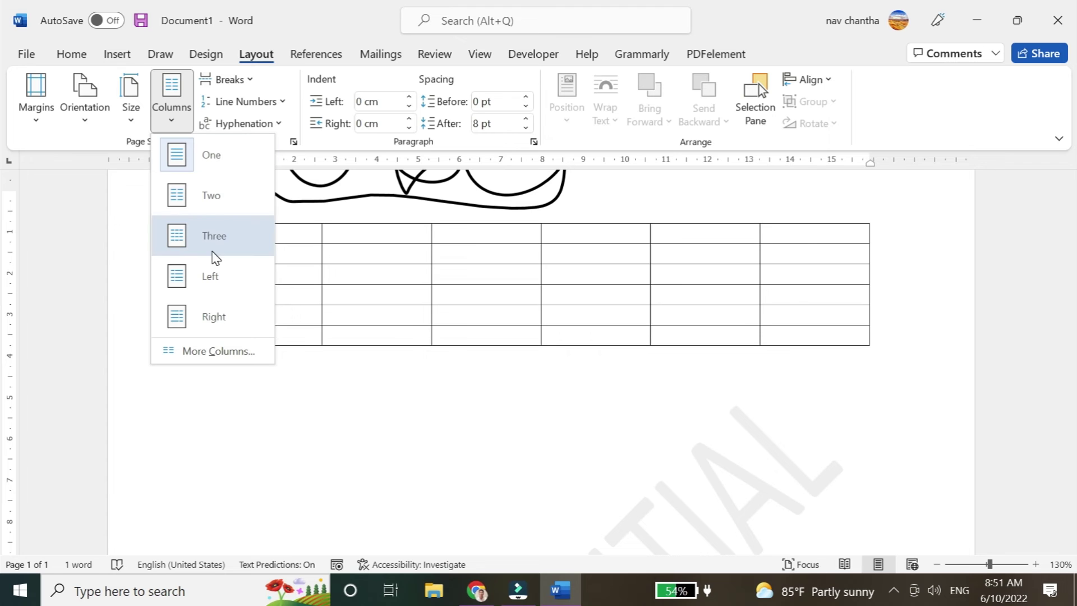
pyautogui.click(212, 197)
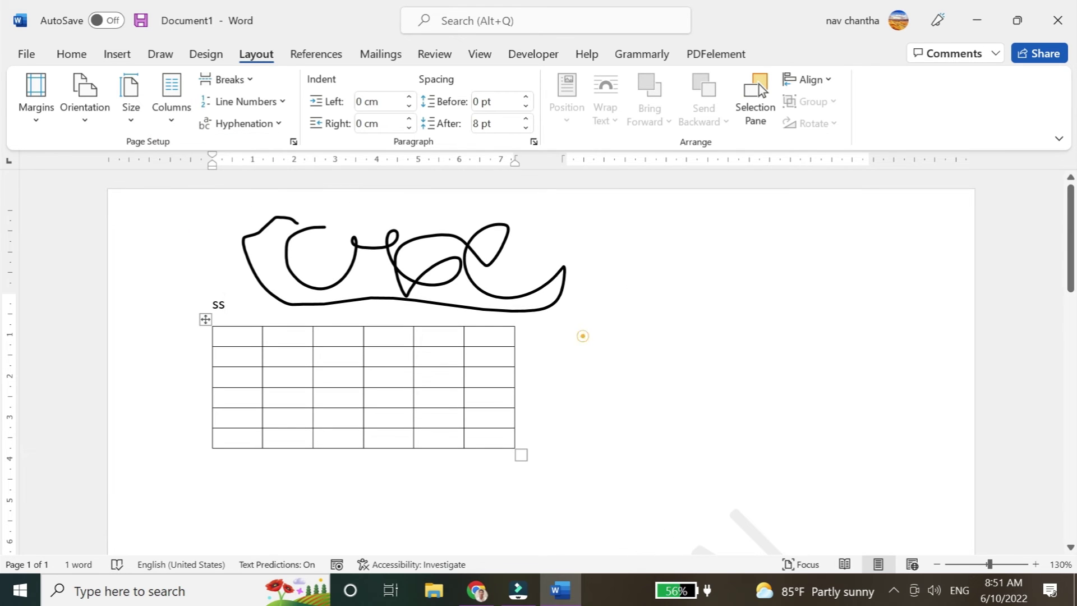
pyautogui.click(582, 335)
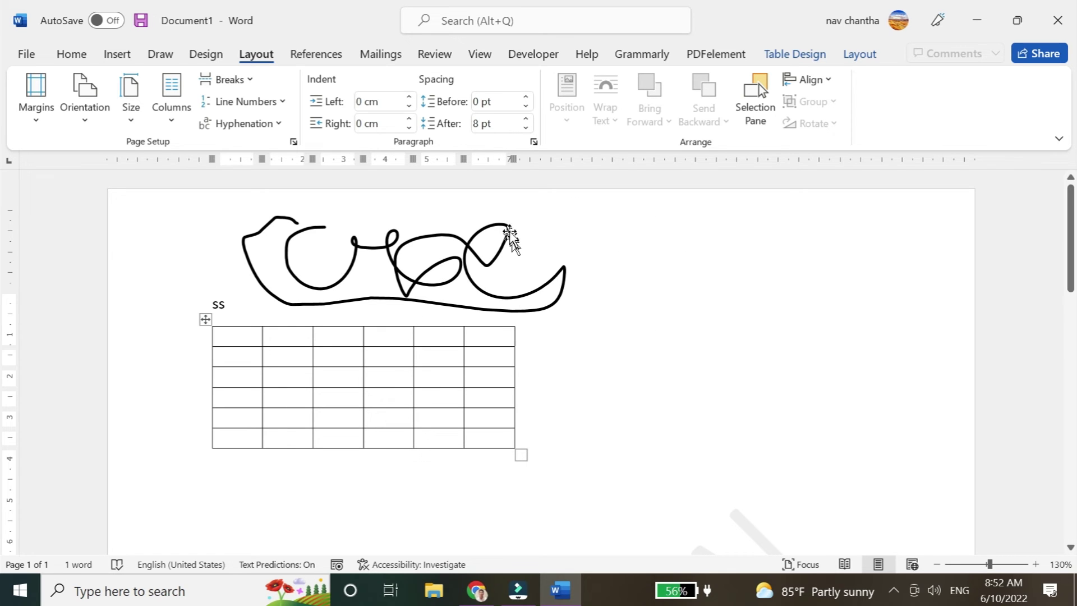
pyautogui.click(171, 98)
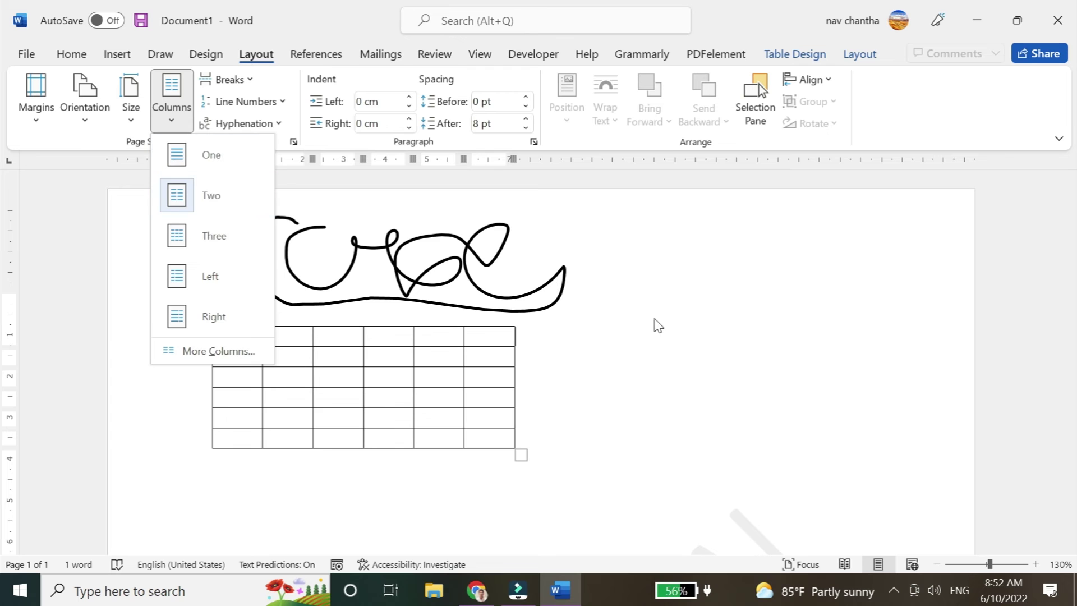
# Glance at the Breaks options without inserting one, then place the cursor after 'ss'.
pyautogui.click(655, 319)
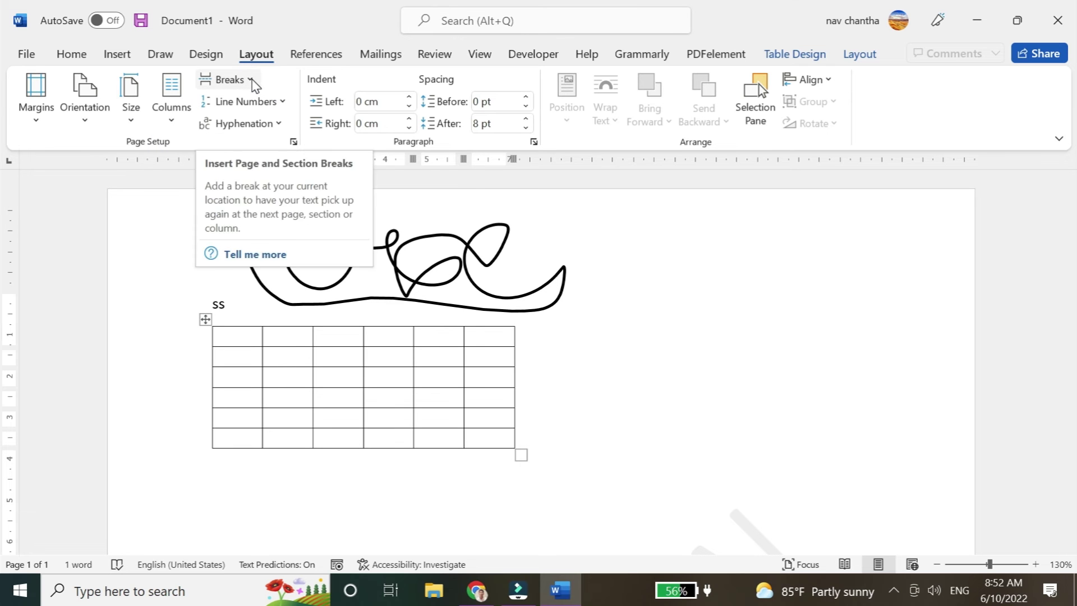
pyautogui.click(250, 80)
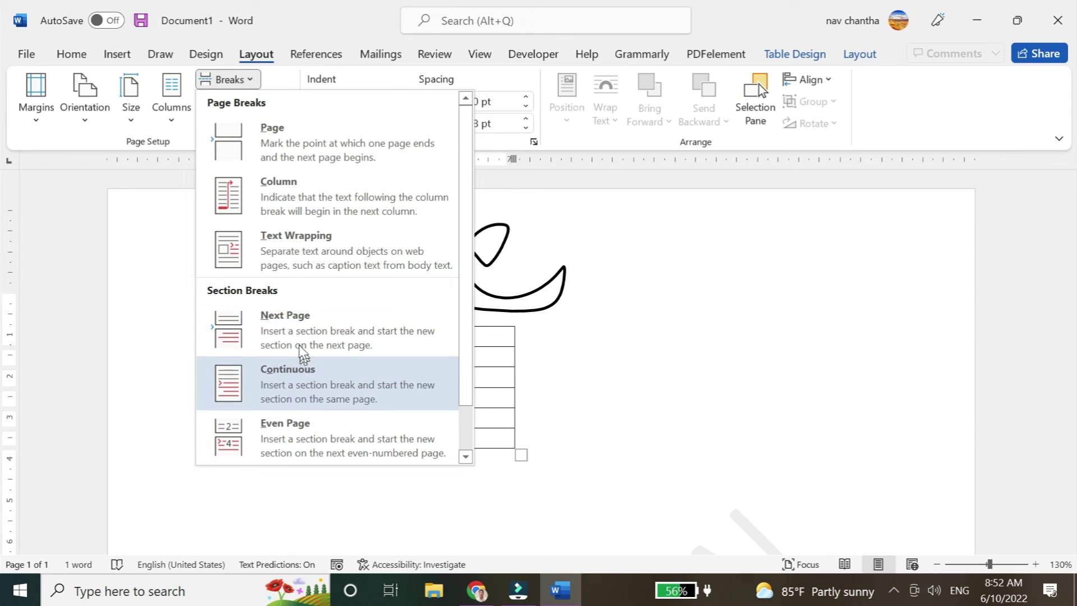
pyautogui.click(284, 193)
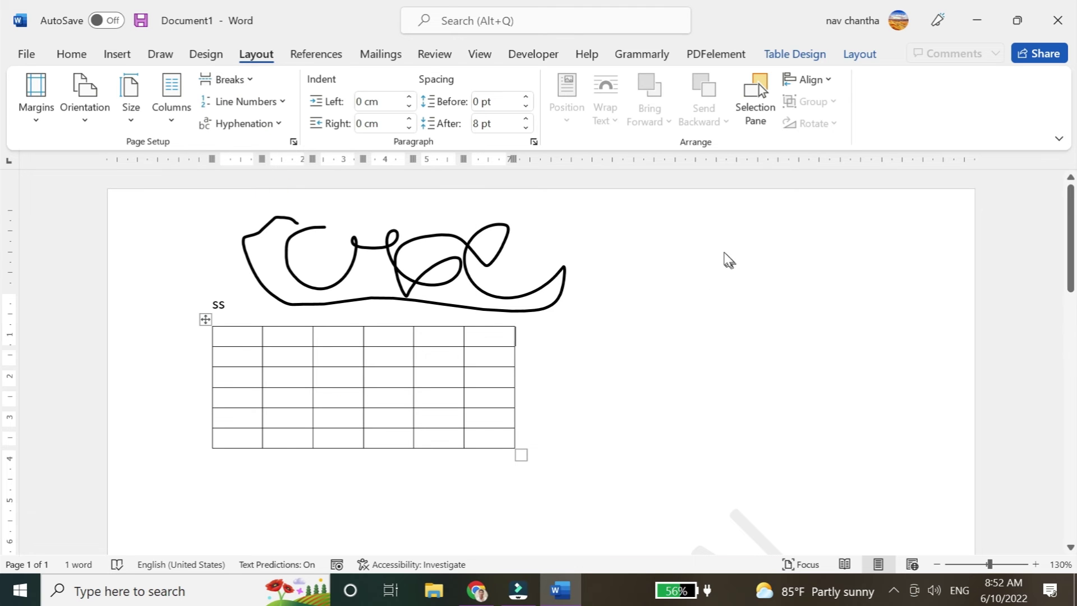
pyautogui.click(629, 268)
# Extend the text to 'sss', select the table's third top-row cell, and show the References tab.
pyautogui.write('s')
pyautogui.click(315, 337)
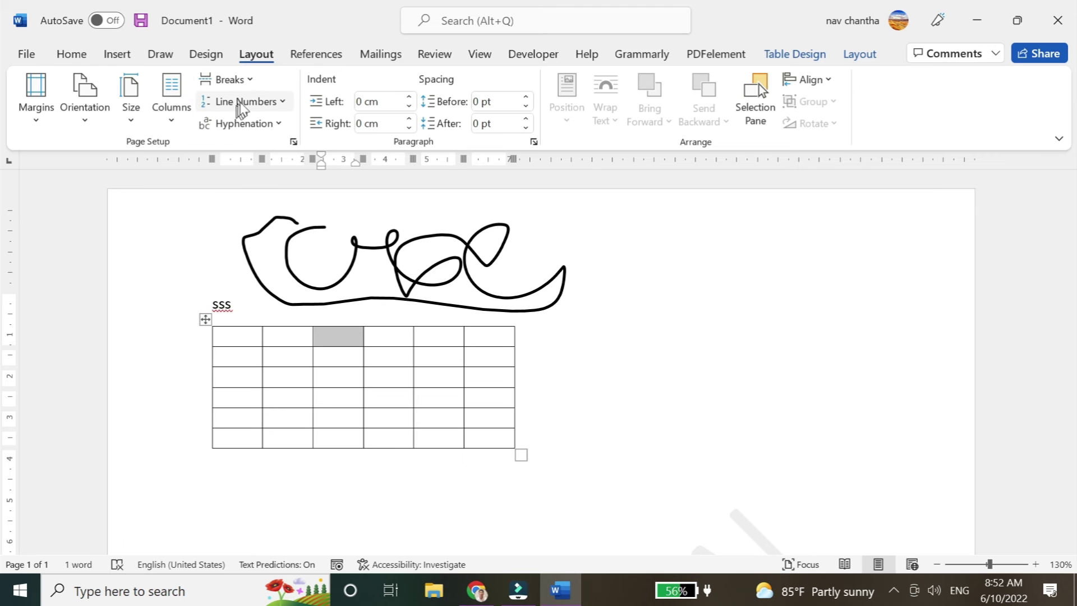
pyautogui.click(317, 54)
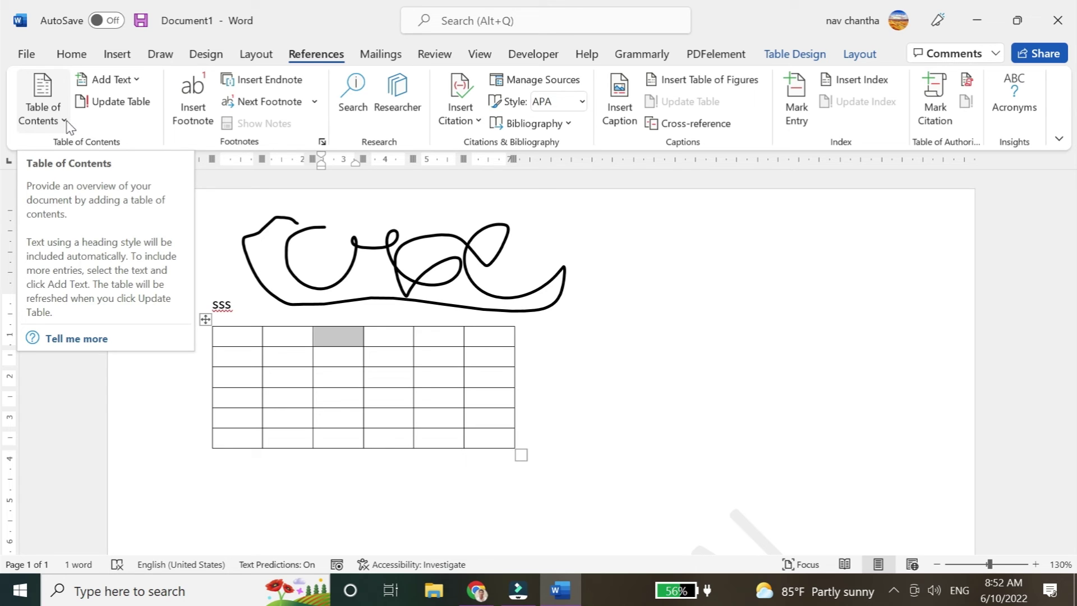
pyautogui.click(70, 124)
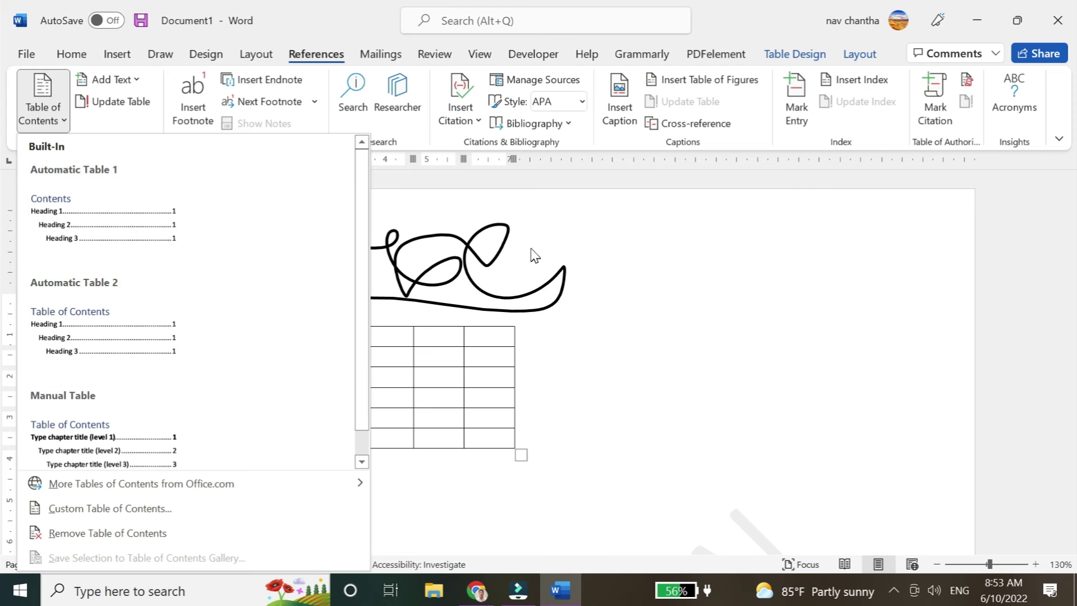
pyautogui.click(494, 233)
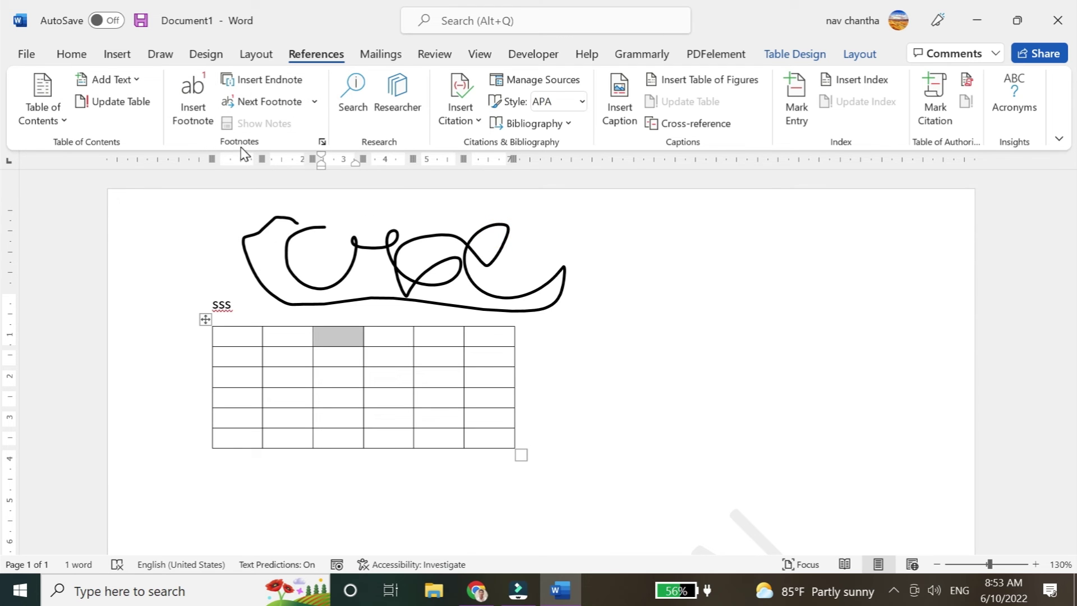
# Insert footnote 1 reading 'ssdfew', then return to the table at the page top.
pyautogui.click(193, 112)
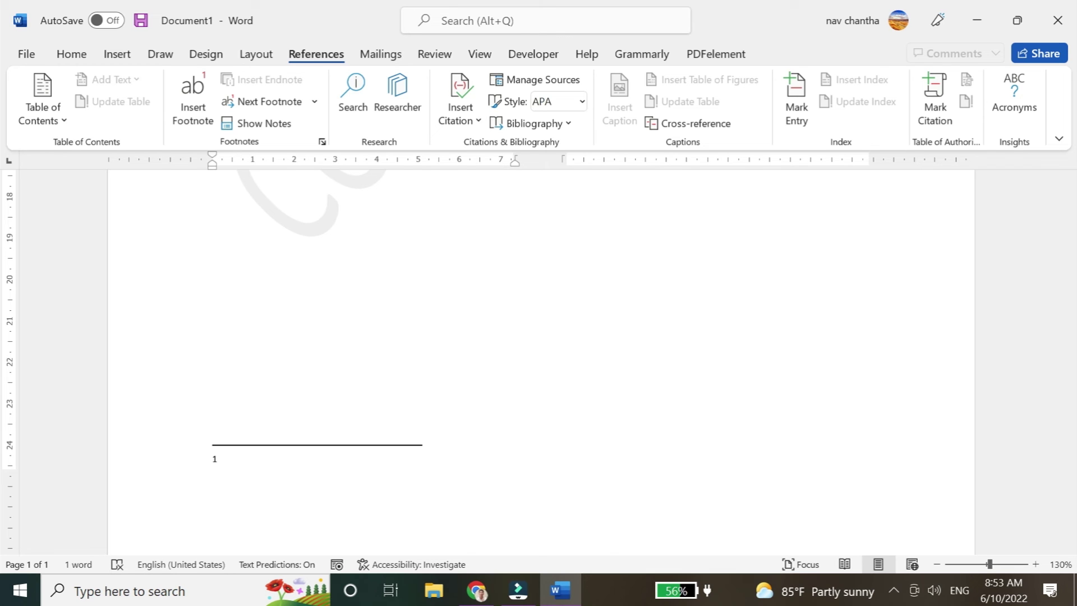
pyautogui.scroll(1, 538, 360)
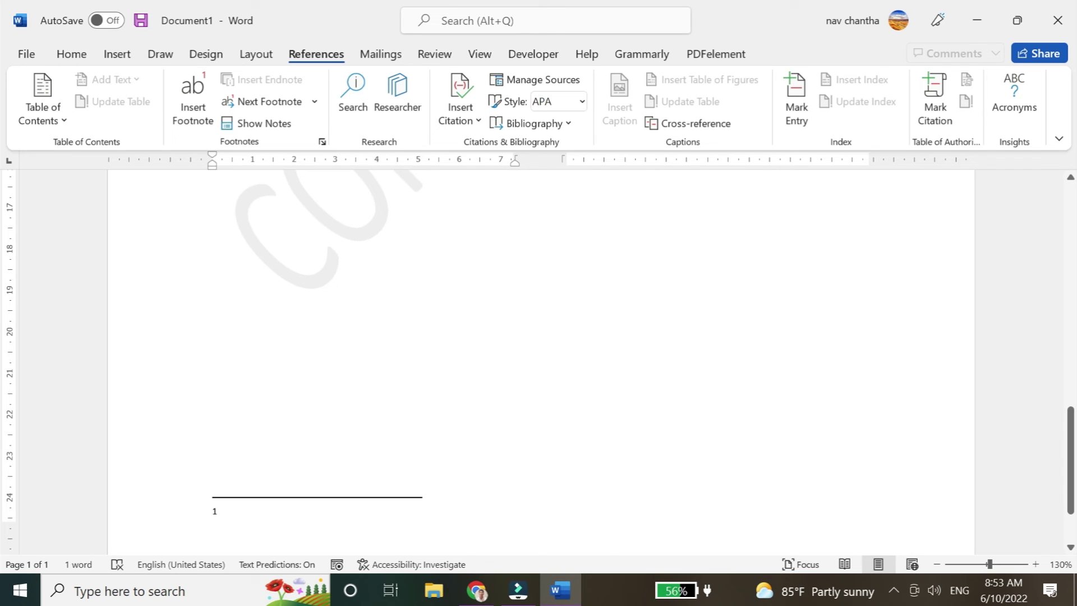
pyautogui.scroll(1, 539, 359)
pyautogui.scroll(-2, 539, 359)
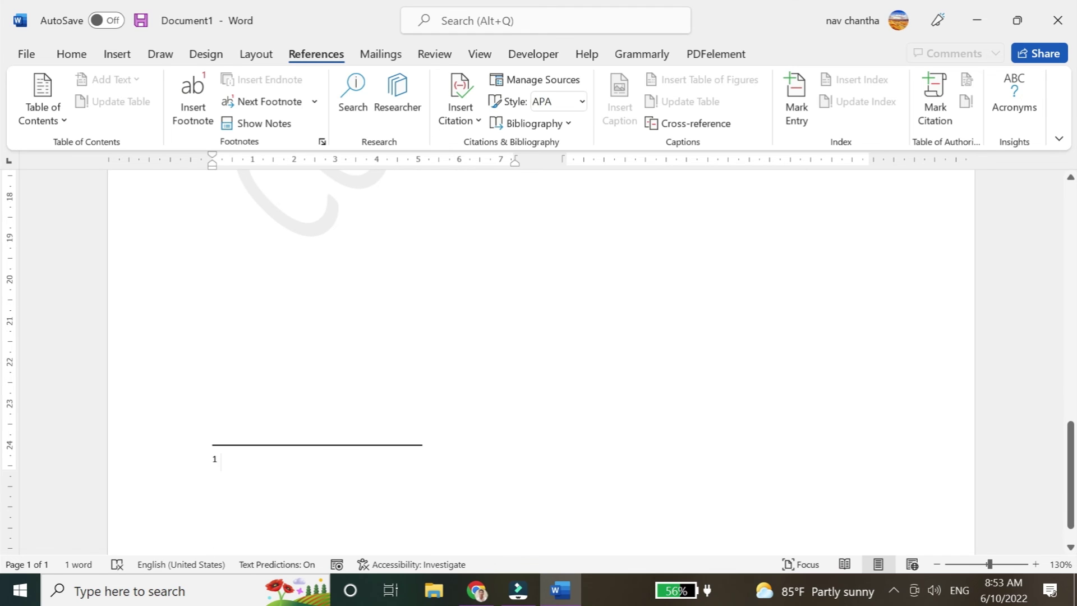
pyautogui.write('ssdf')
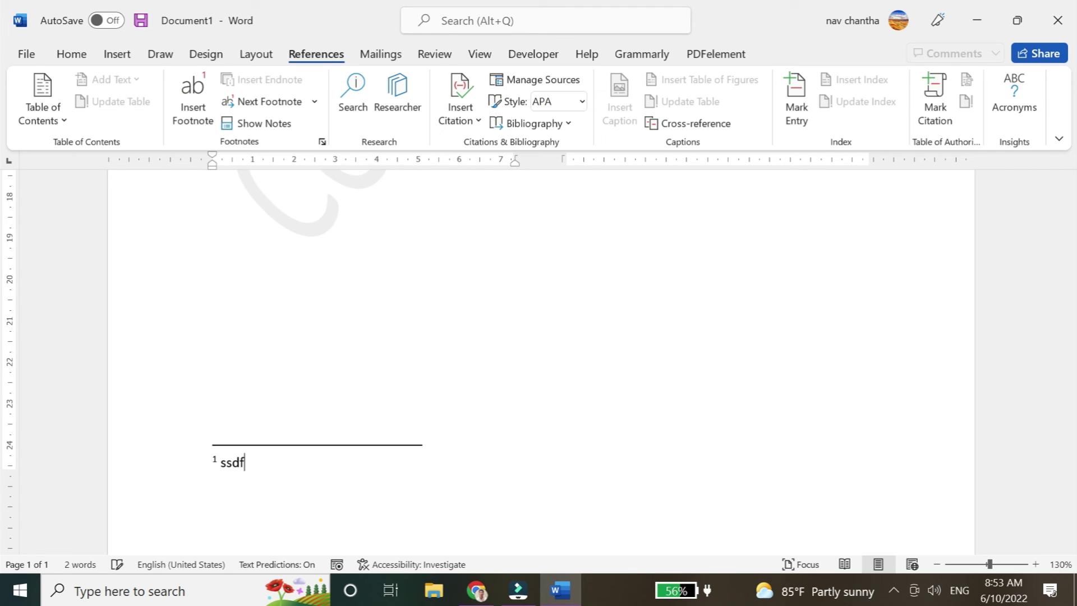
pyautogui.write('ew')
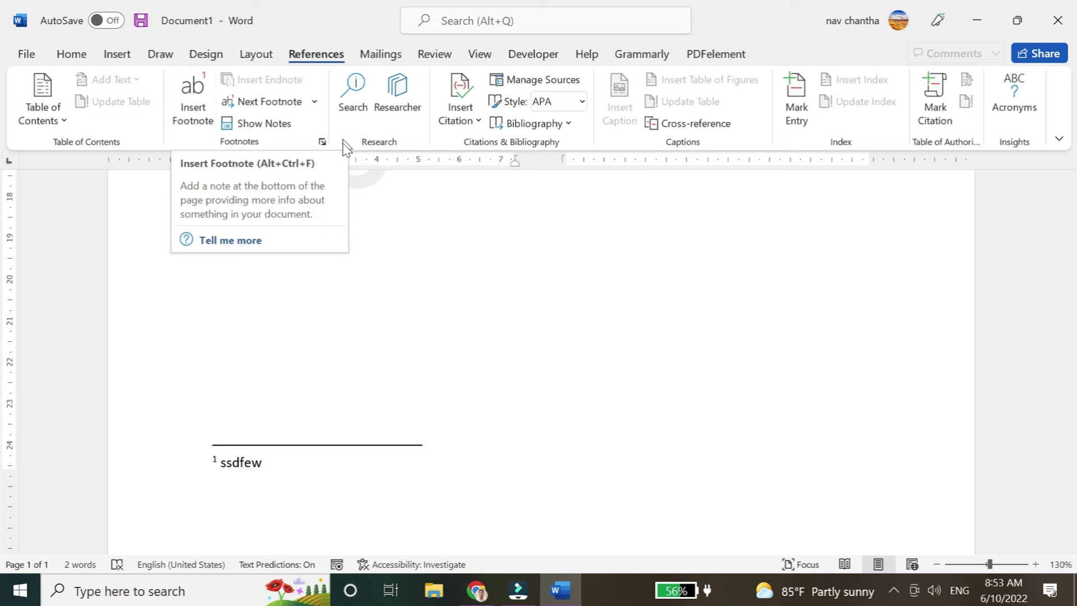
pyautogui.click(383, 235)
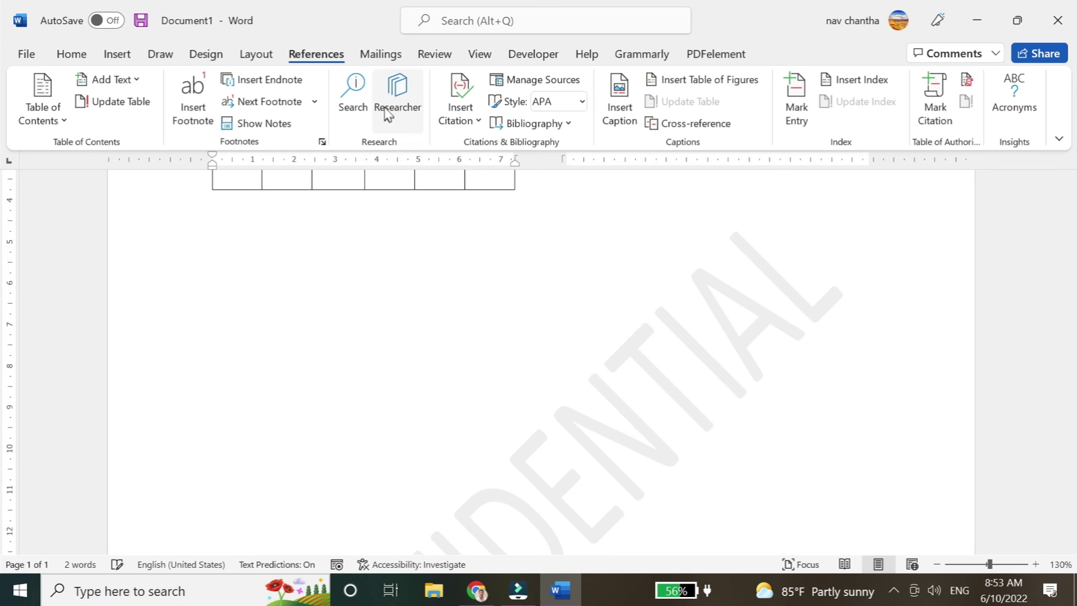
# Show the Mailings tab and open, then close, the Envelopes and Labels dialog unchanged.
pyautogui.click(382, 54)
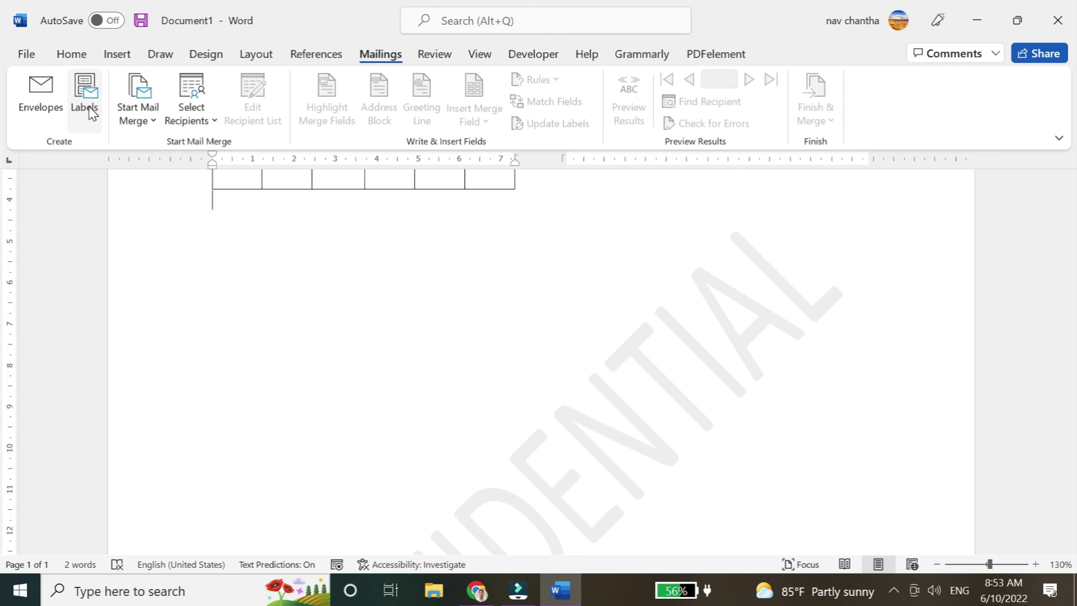
pyautogui.click(84, 97)
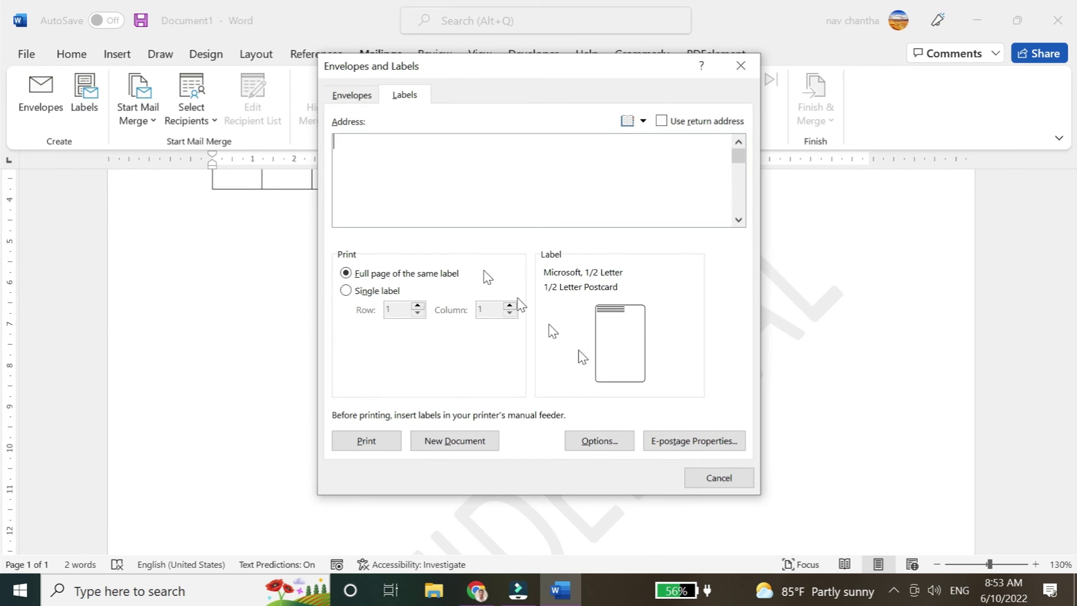
pyautogui.click(736, 68)
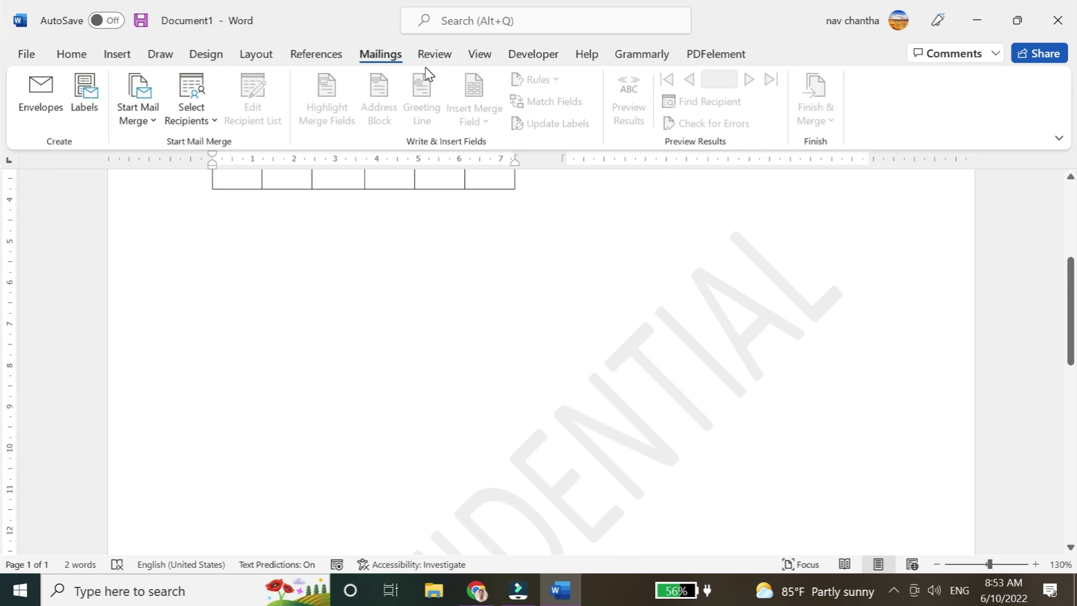
# Turn on Track Changes from the Review tab.
pyautogui.click(431, 58)
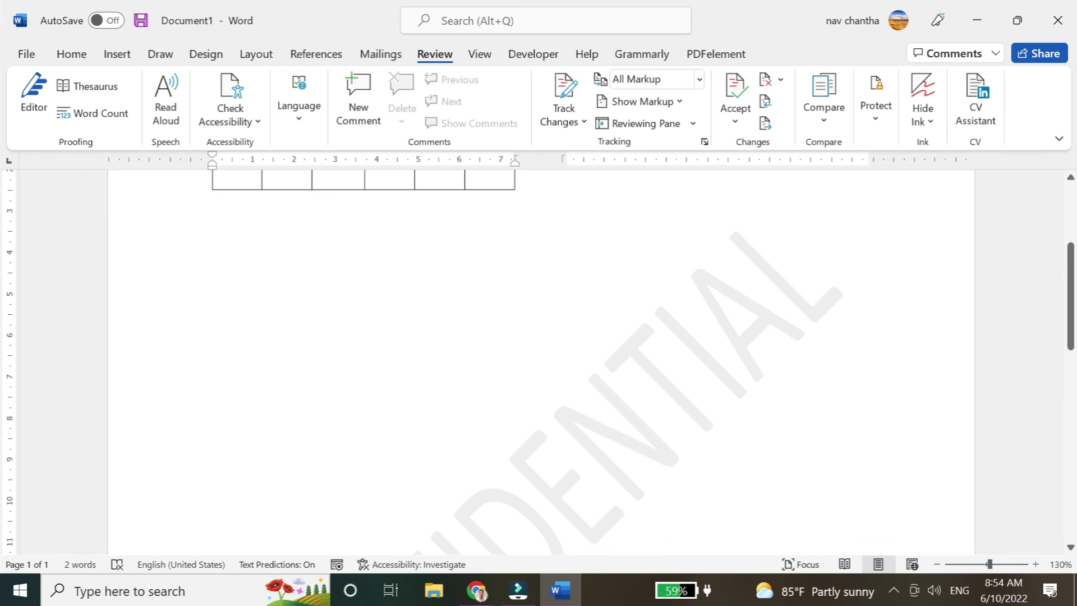
pyautogui.scroll(1, 527, 368)
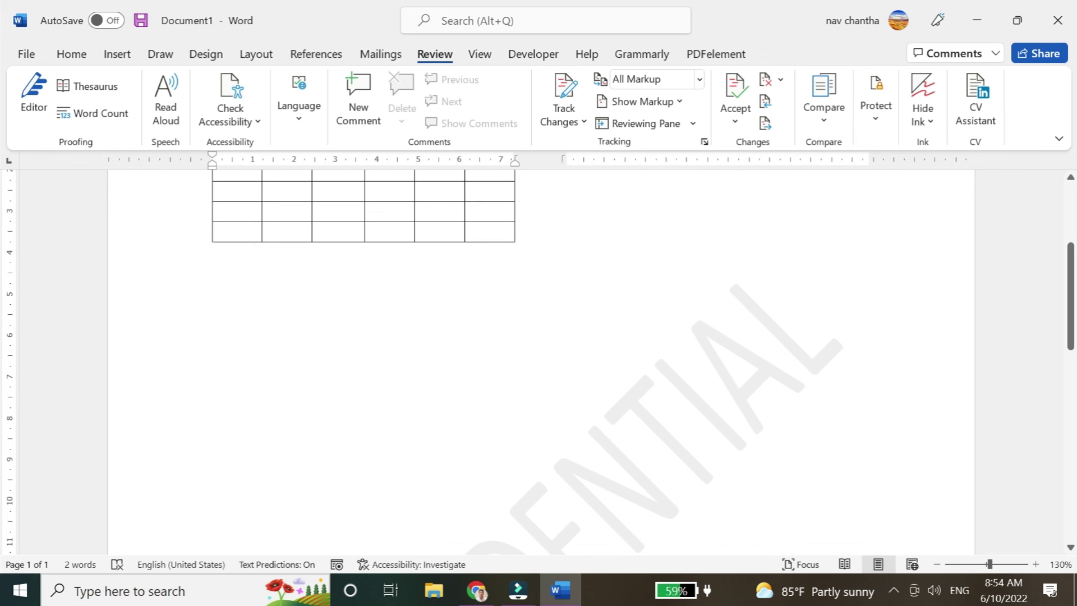
pyautogui.scroll(4, 555, 186)
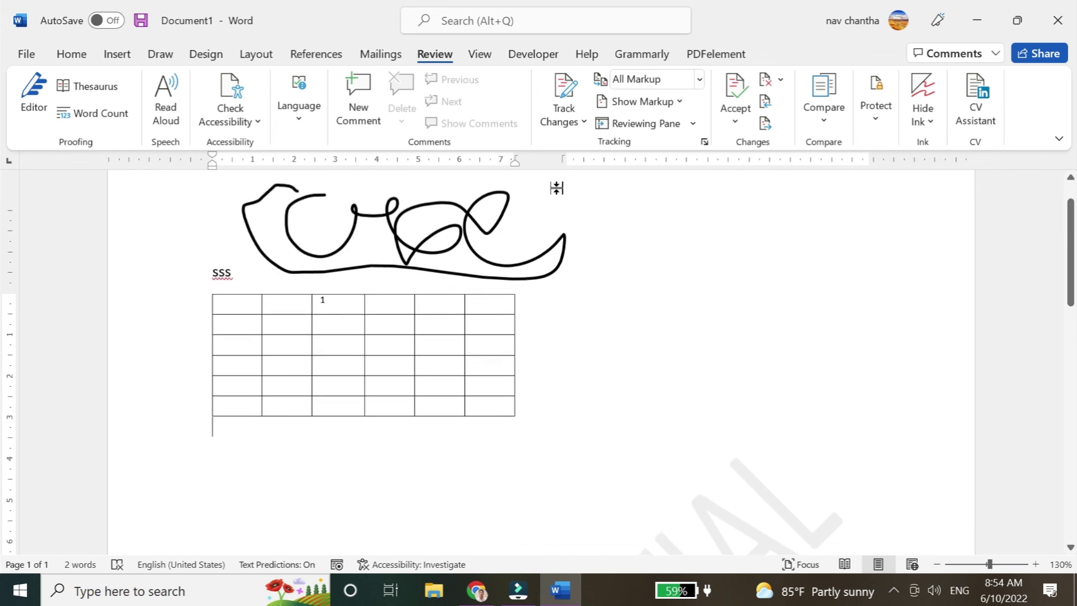
pyautogui.click(584, 133)
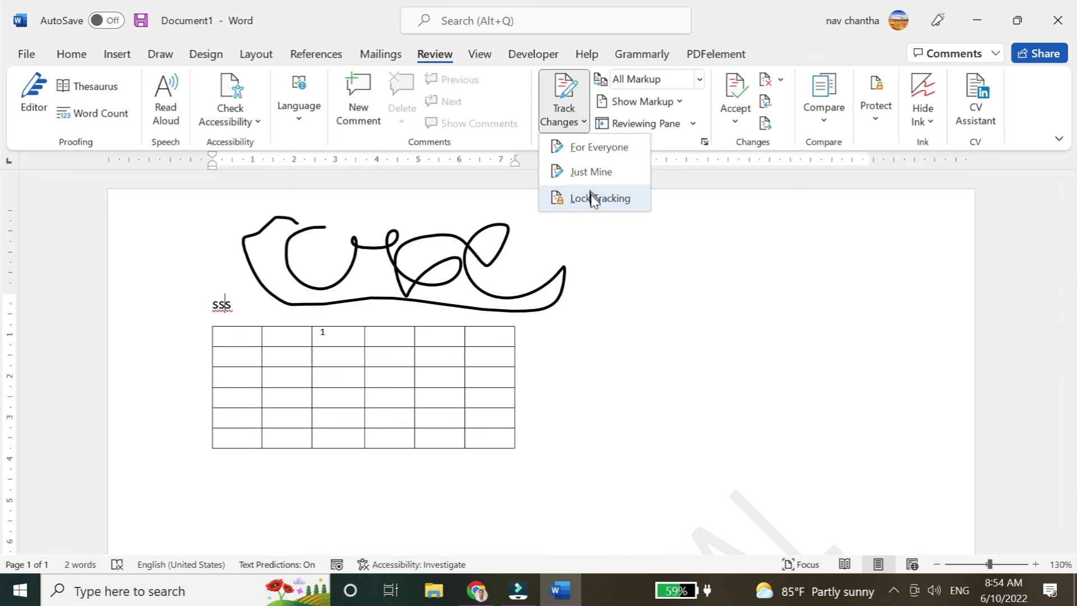
pyautogui.click(589, 148)
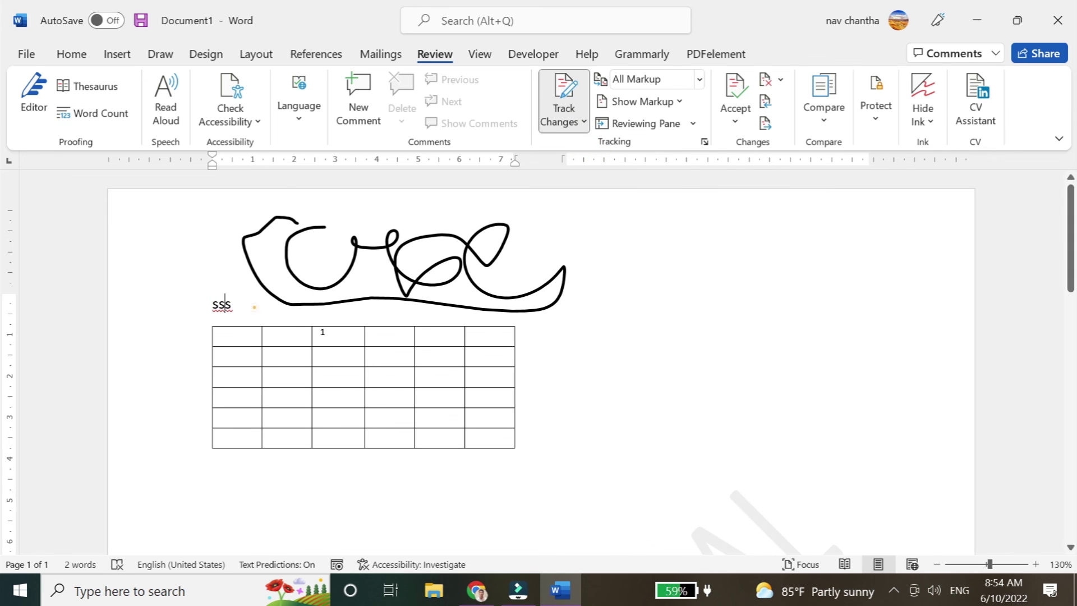
# Type tracked text 'sewereer' after 'sss', and check the Accept options without accepting.
pyautogui.click(234, 306)
pyautogui.write('ssewereer')
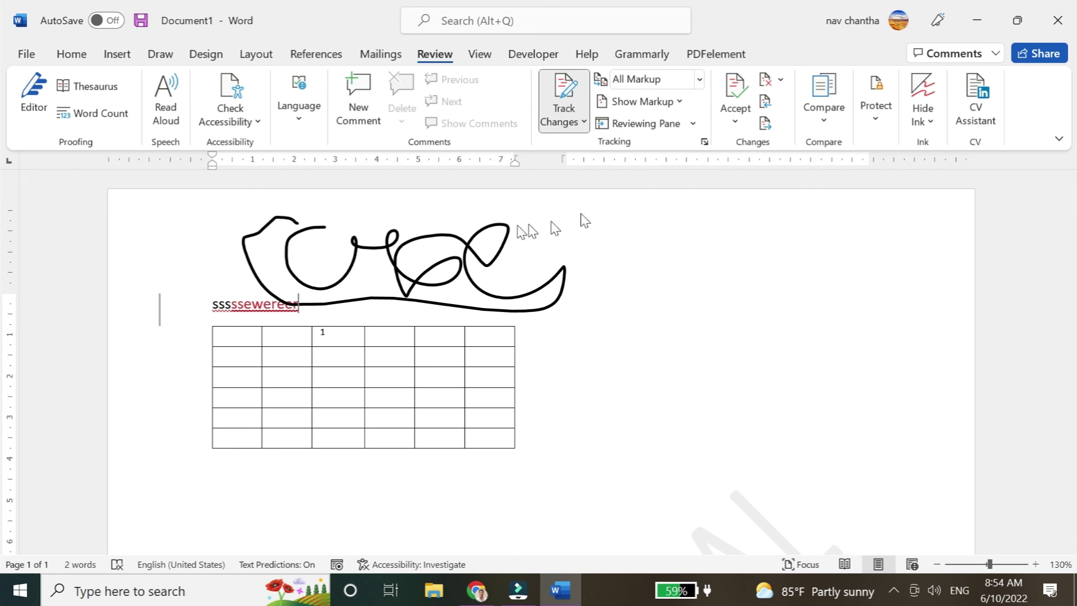
pyautogui.click(747, 124)
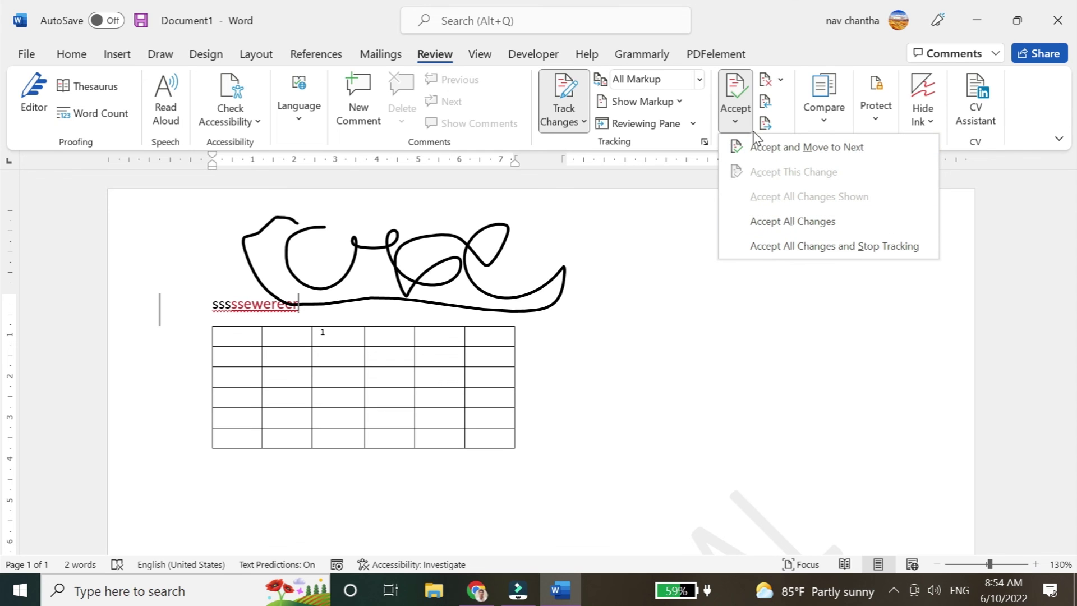
pyautogui.click(791, 115)
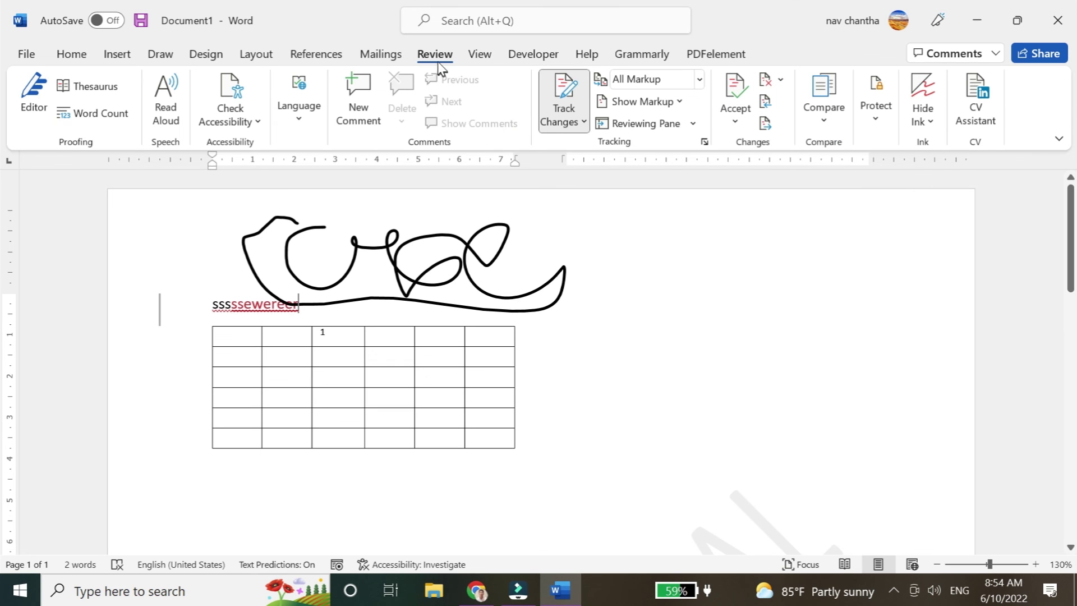
# Try Read Mode, return to Print Layout, switch to Web Layout, and bring up Zoom settings.
pyautogui.click(478, 54)
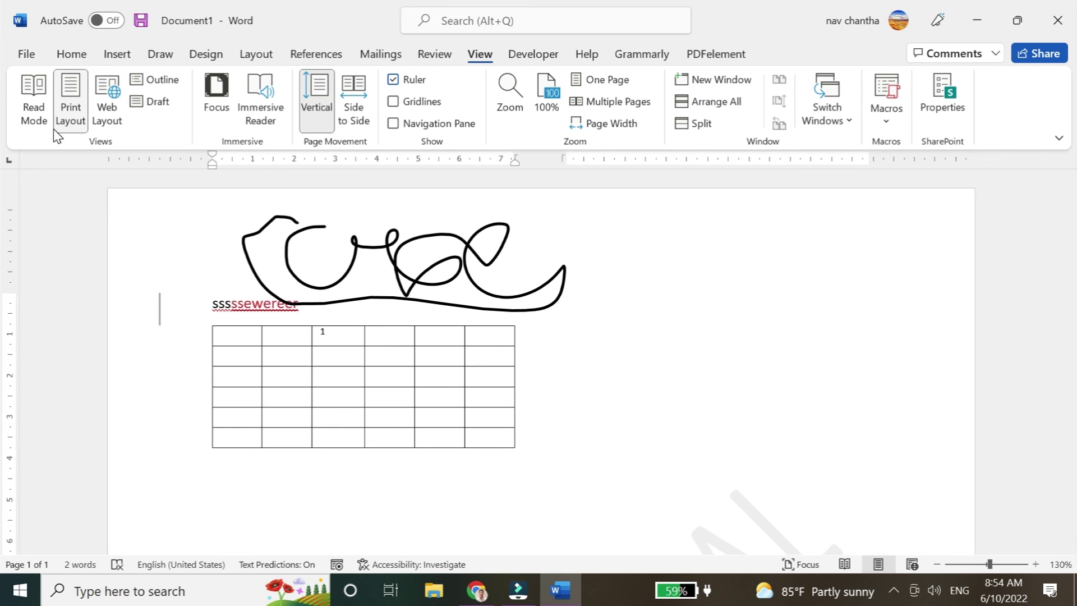
pyautogui.click(43, 112)
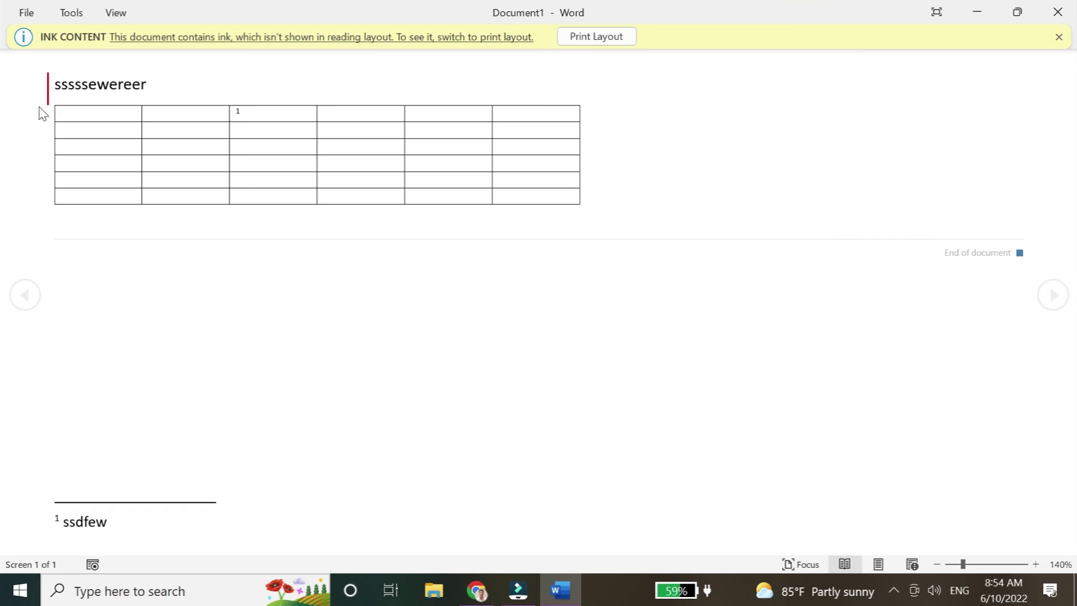
pyautogui.click(594, 36)
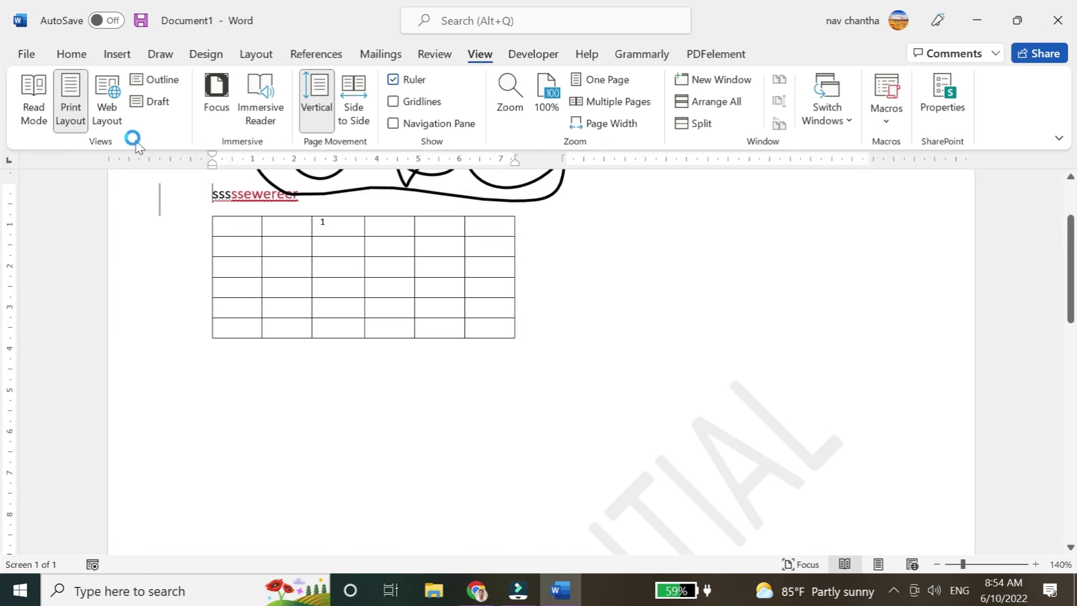
pyautogui.click(116, 112)
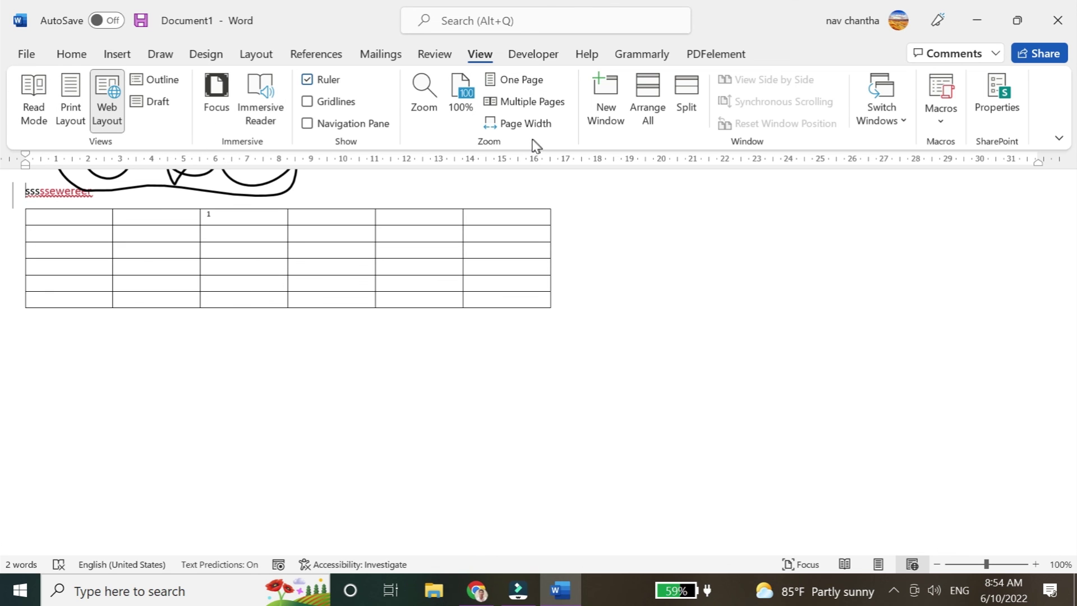
pyautogui.click(431, 107)
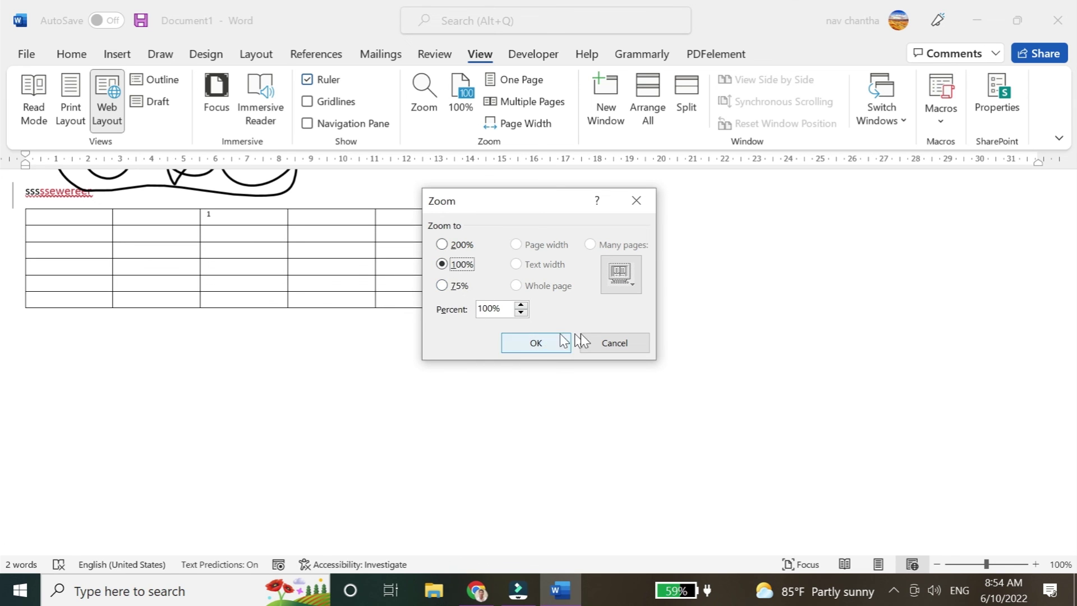
# Cancel the Zoom dialog at 100% and place the cursor in the table's third row.
pyautogui.click(609, 343)
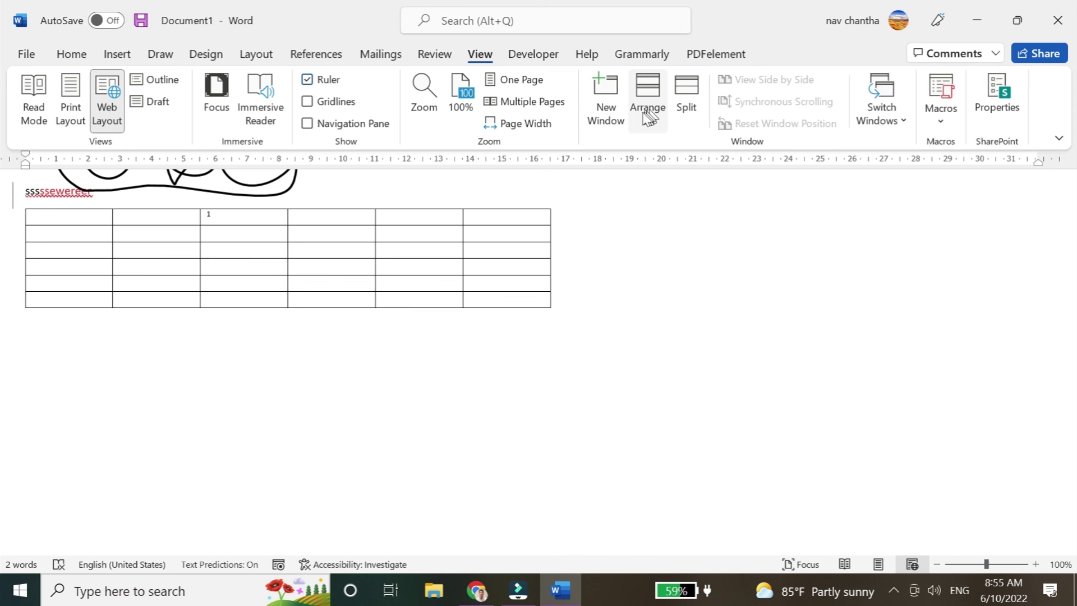
pyautogui.moveTo(288, 257)
pyautogui.click(633, 247)
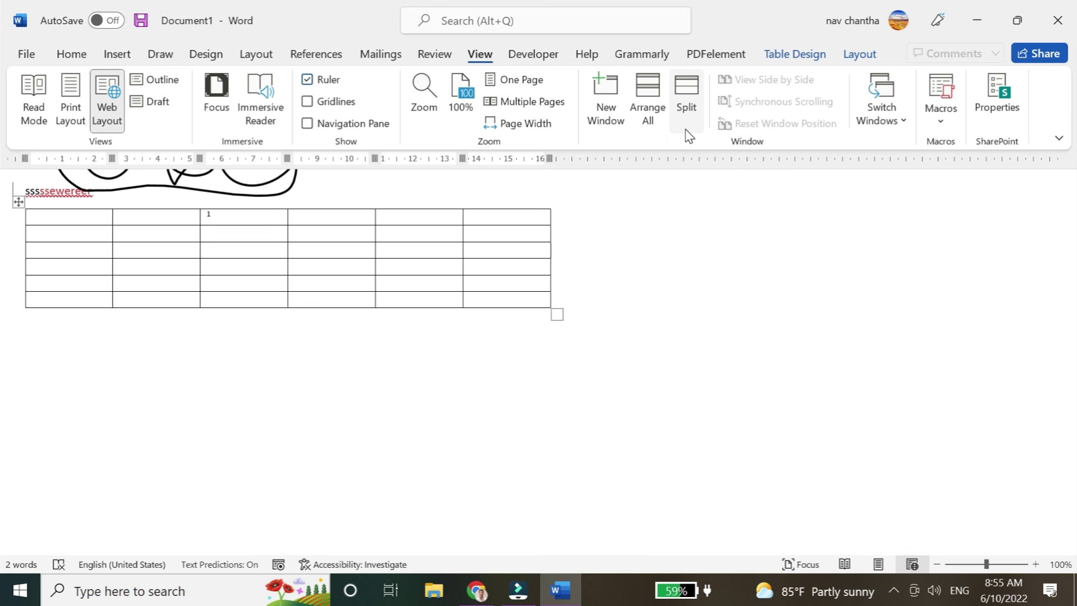
pyautogui.click(682, 108)
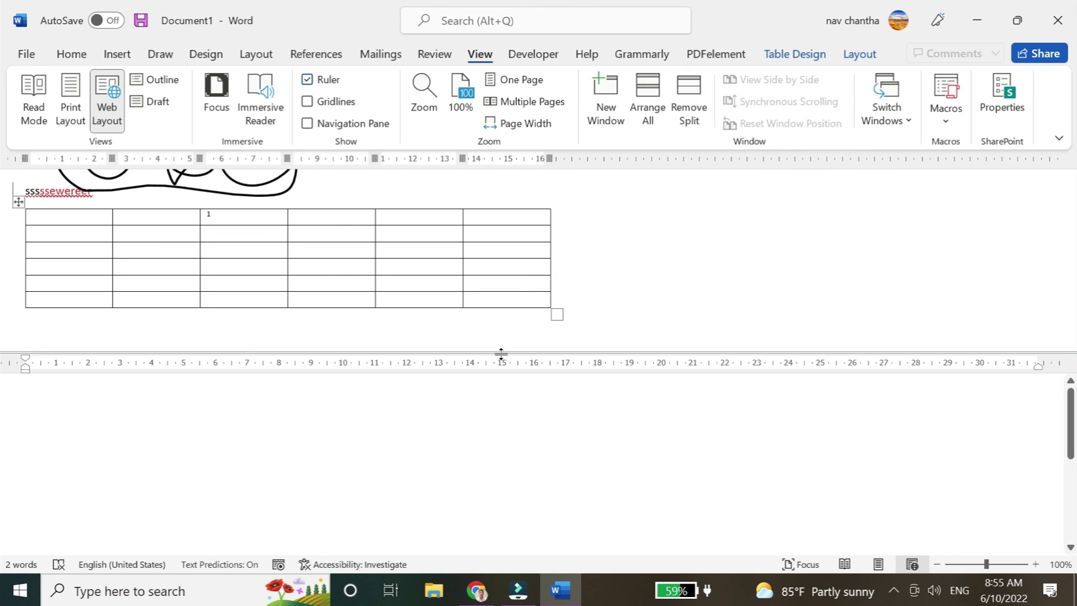
pyautogui.click(488, 431)
pyautogui.click(512, 281)
pyautogui.click(602, 281)
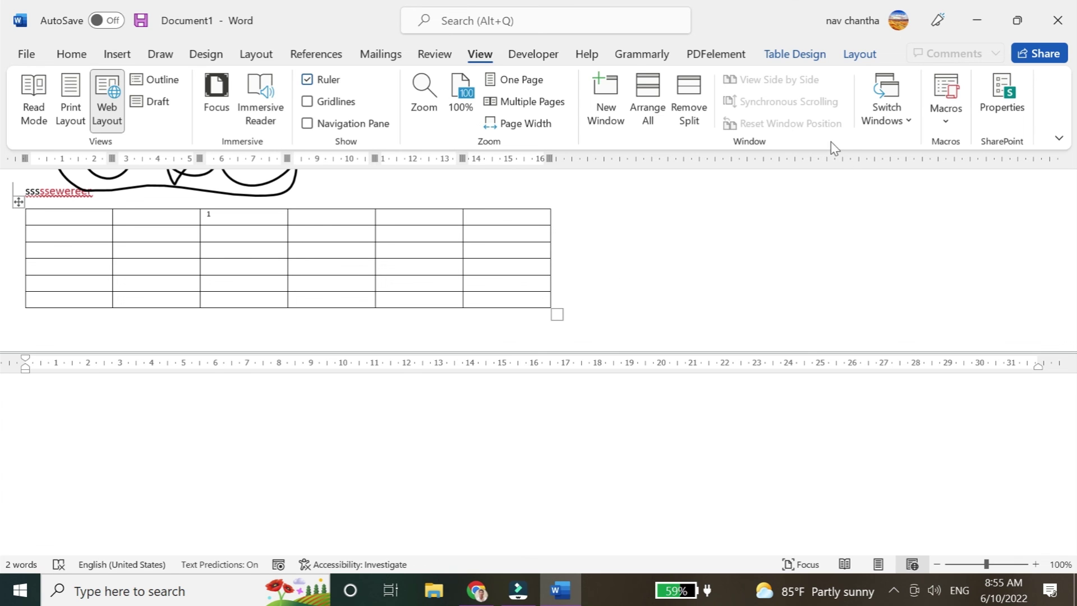
pyautogui.click(92, 190)
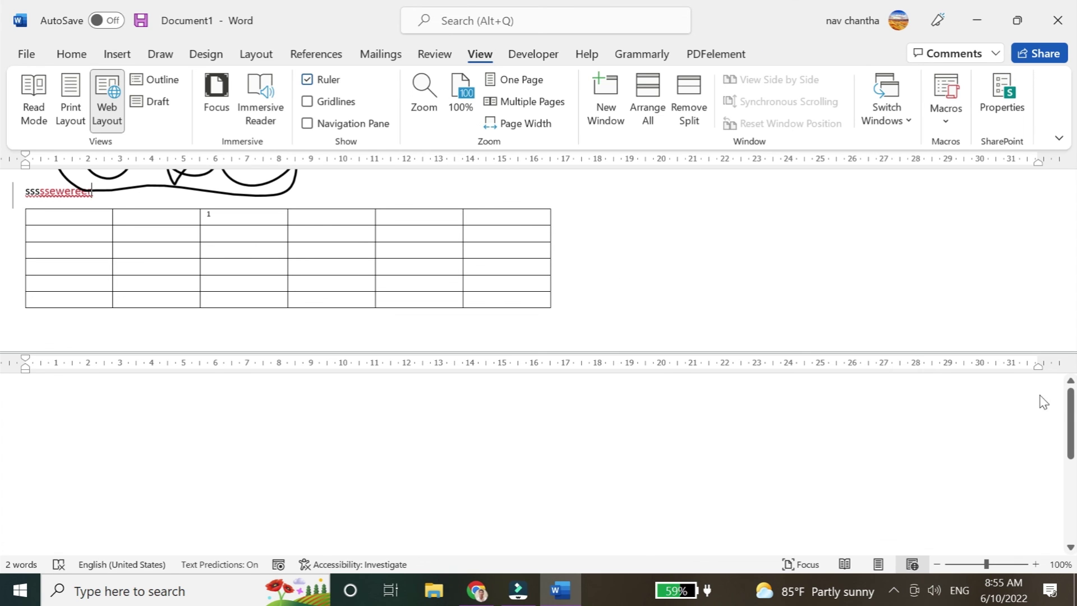
pyautogui.doubleClick(1056, 352)
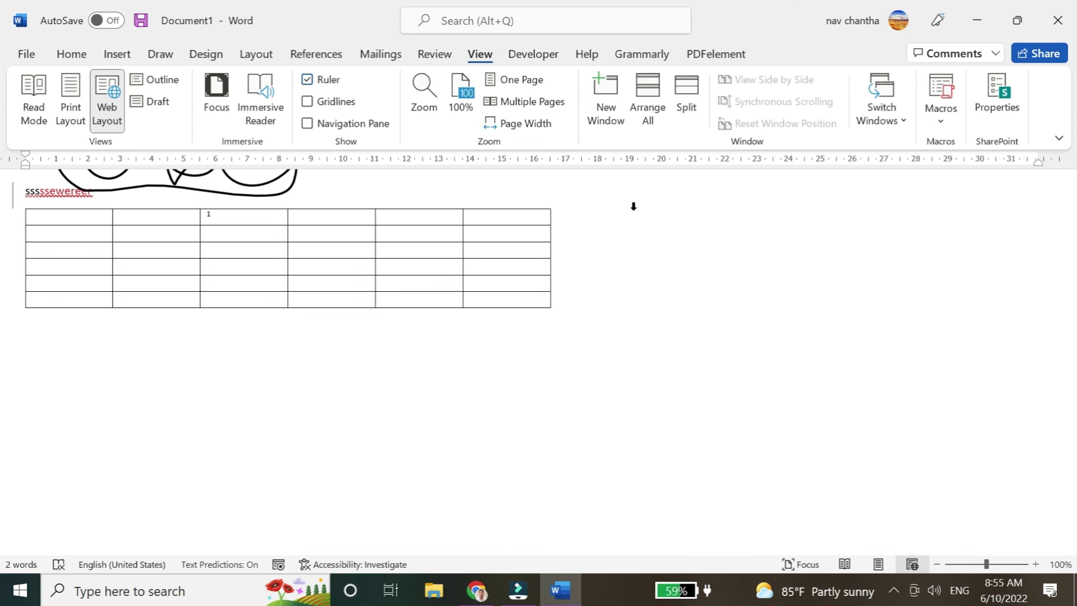
pyautogui.press('Down')
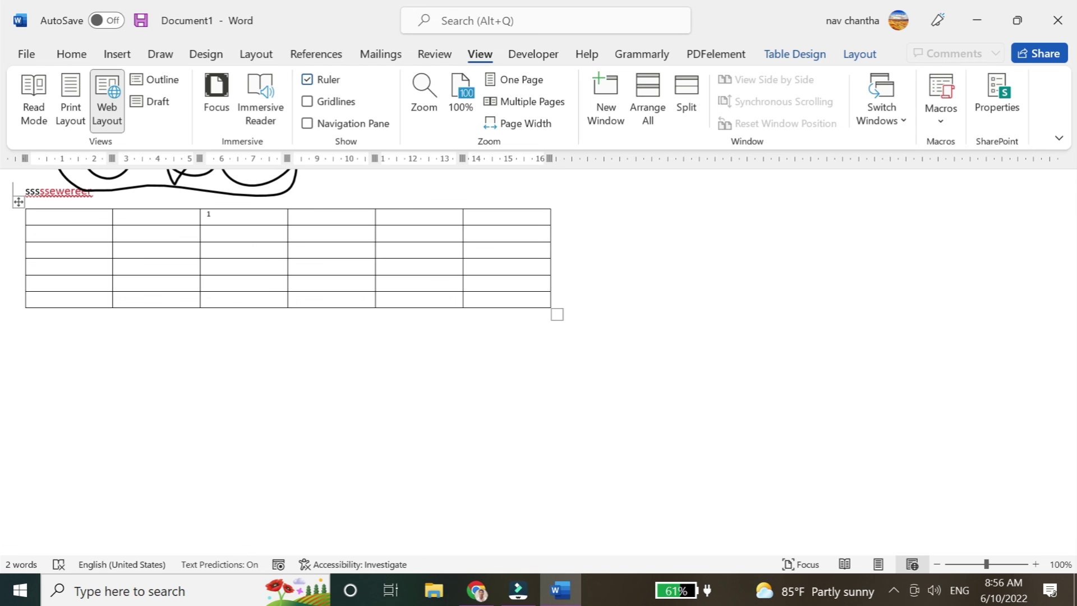